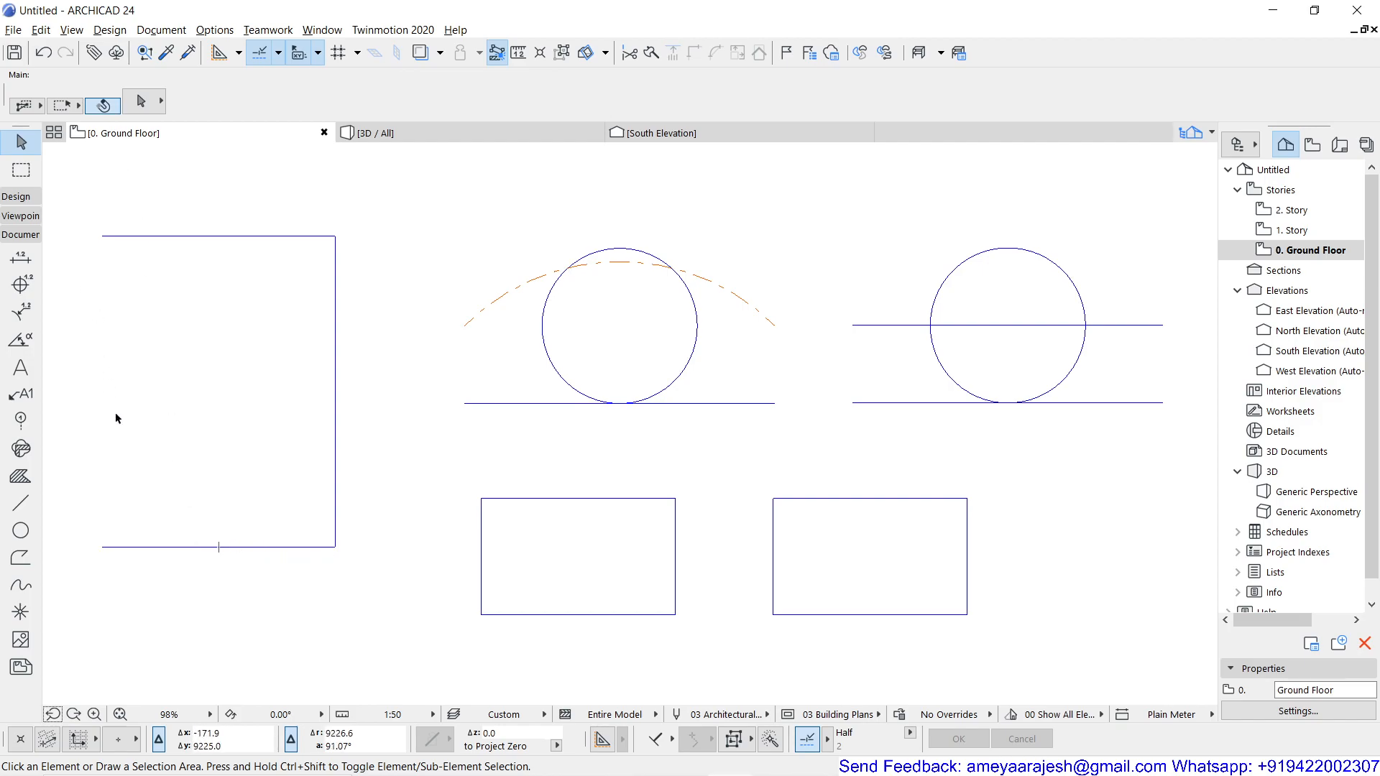
# Select the bottom horizontal line of the open three-sided figure.
pyautogui.click(167, 548)
pyautogui.moveTo(161, 447); pyautogui.dragTo(595, 465, button='middle')
pyautogui.scroll(2, 623, 438)
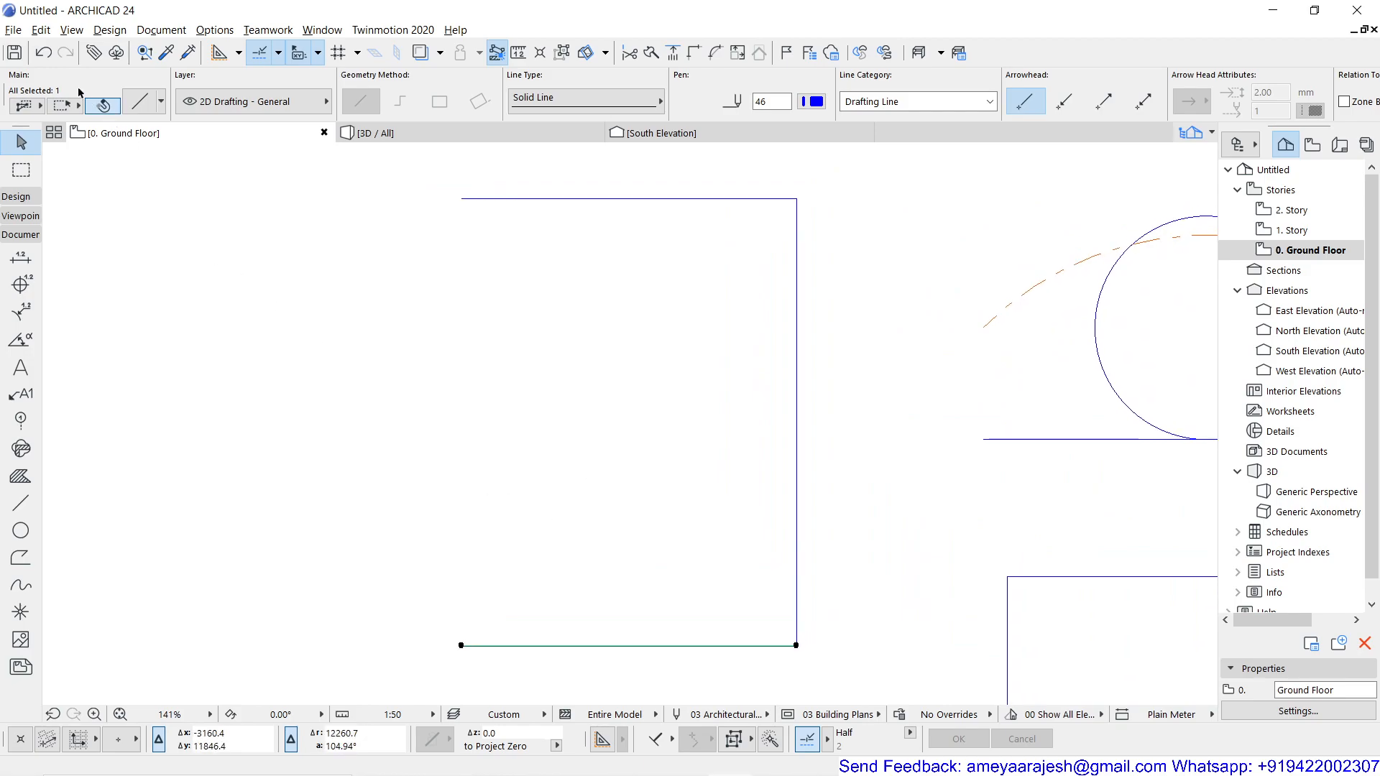
pyautogui.click(46, 29)
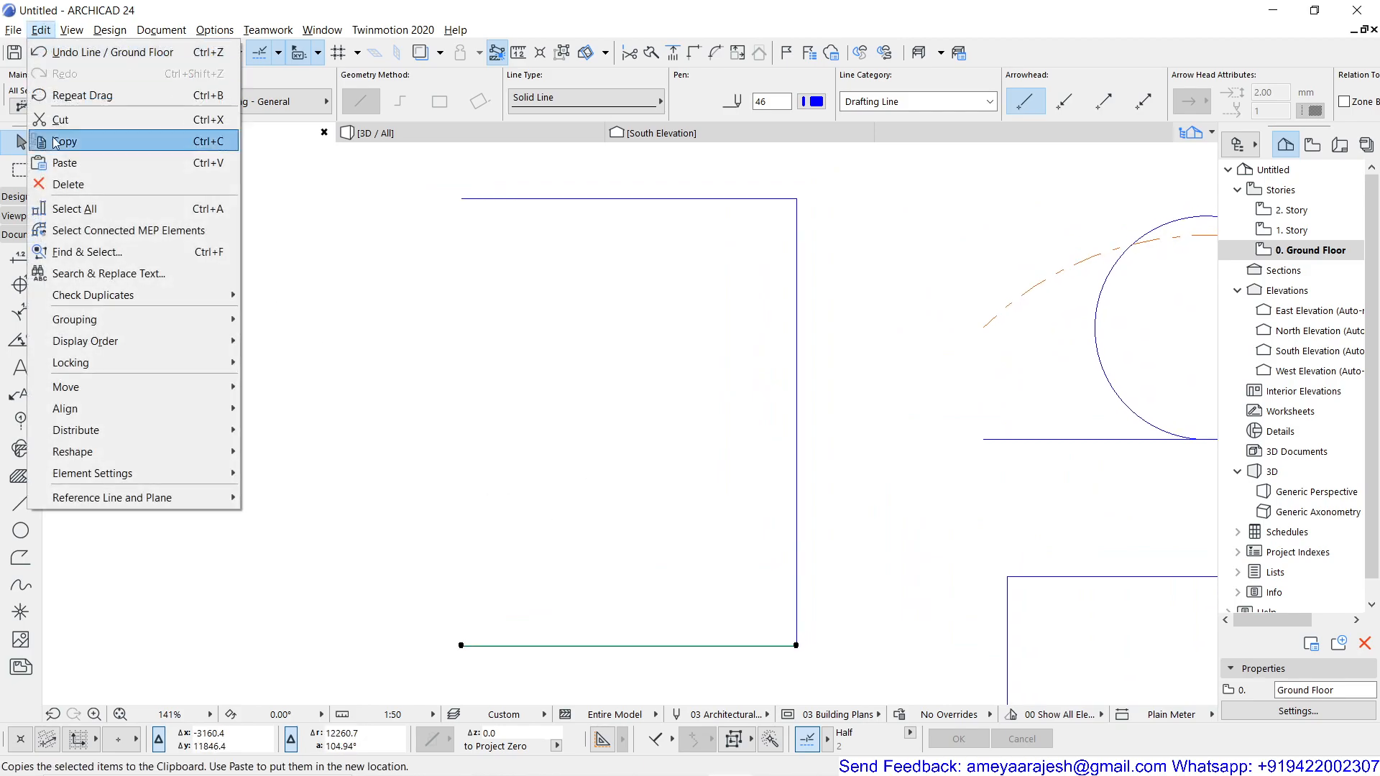
pyautogui.moveTo(120, 389)
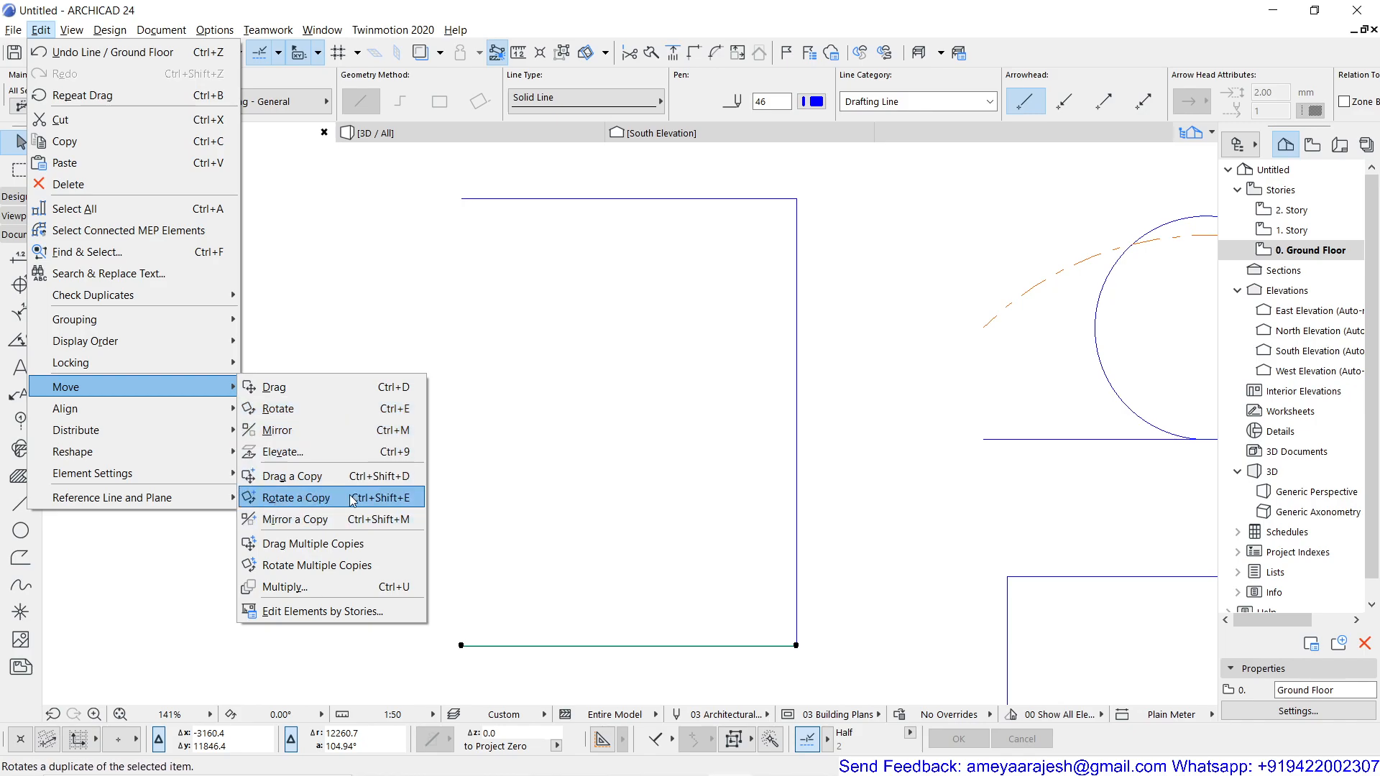
pyautogui.click(362, 298)
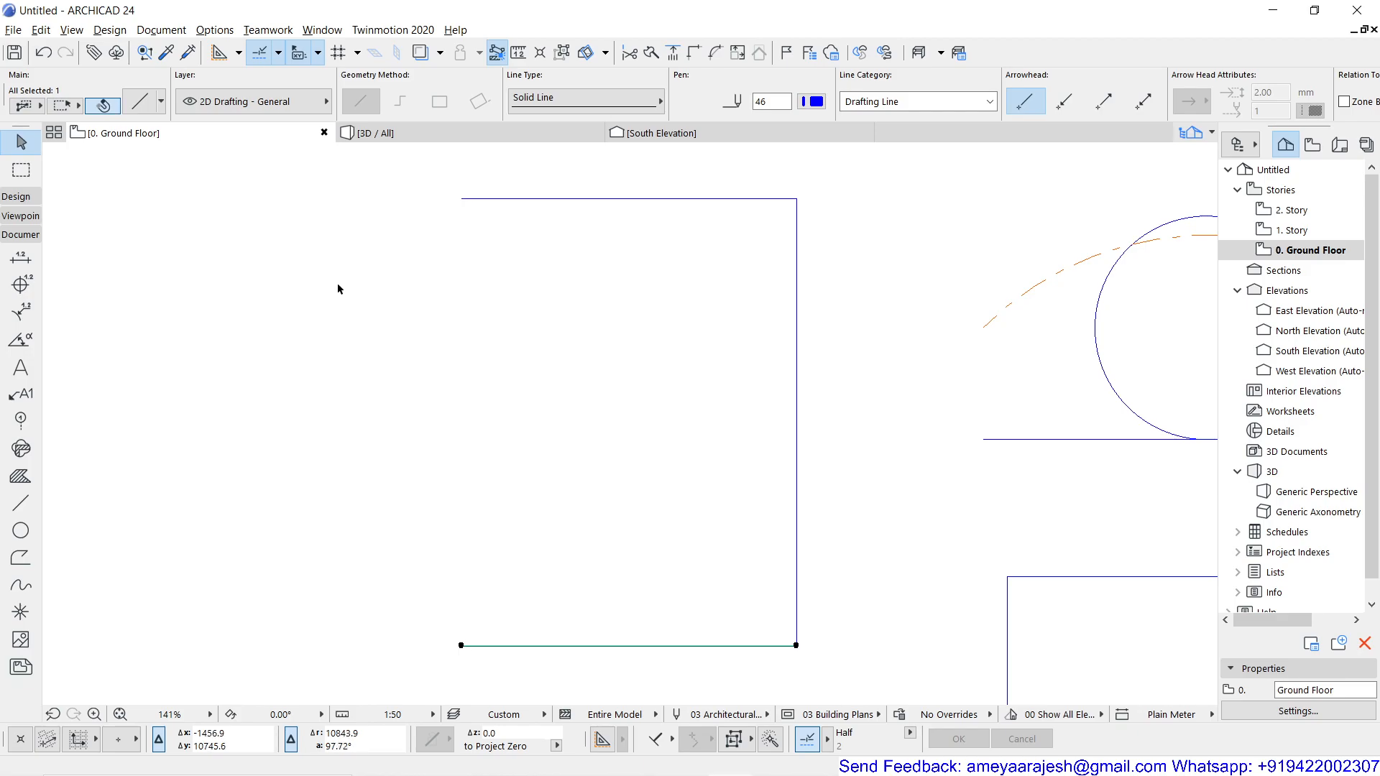
# Rotate the selected bottom line about its left endpoint, from its right endpoint up to the vertical below the top line's free end.
pyautogui.rightClick(338, 286)
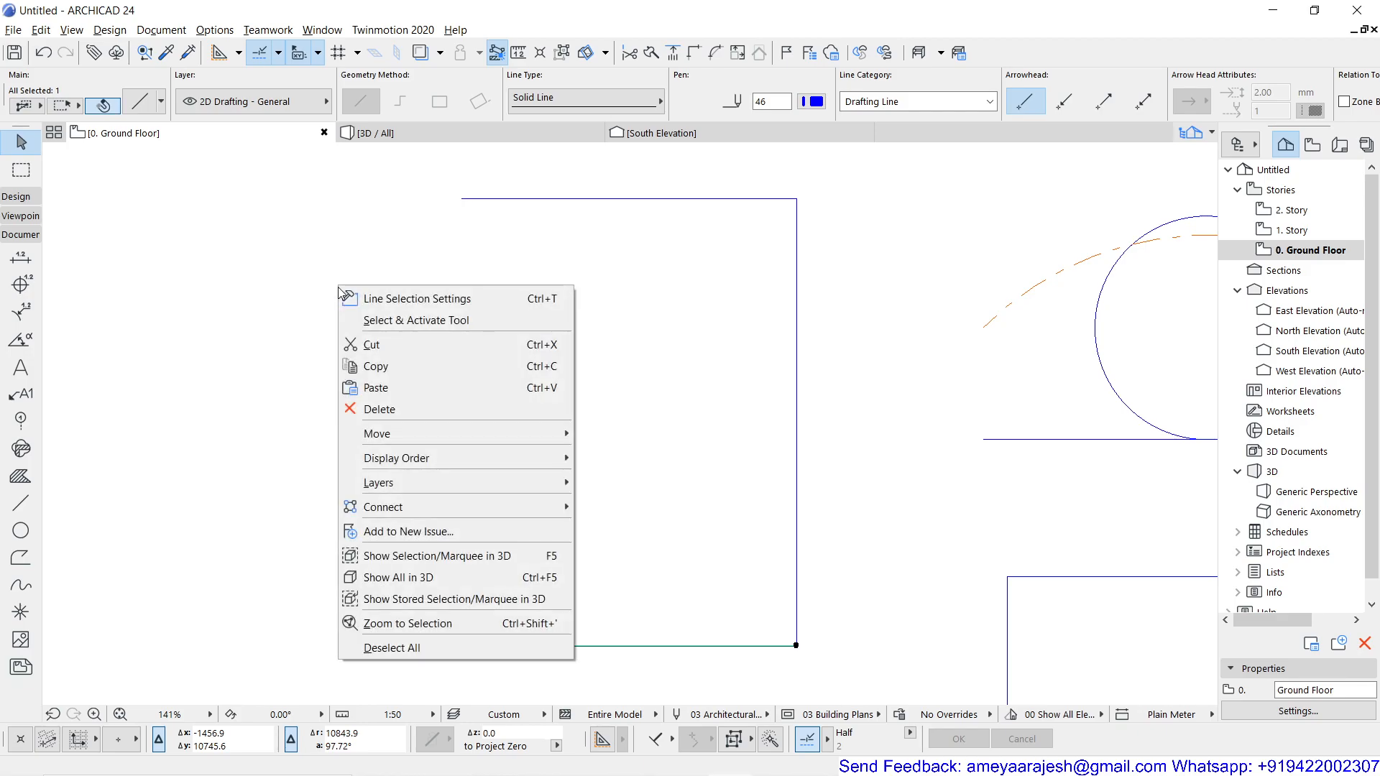
pyautogui.moveTo(413, 433)
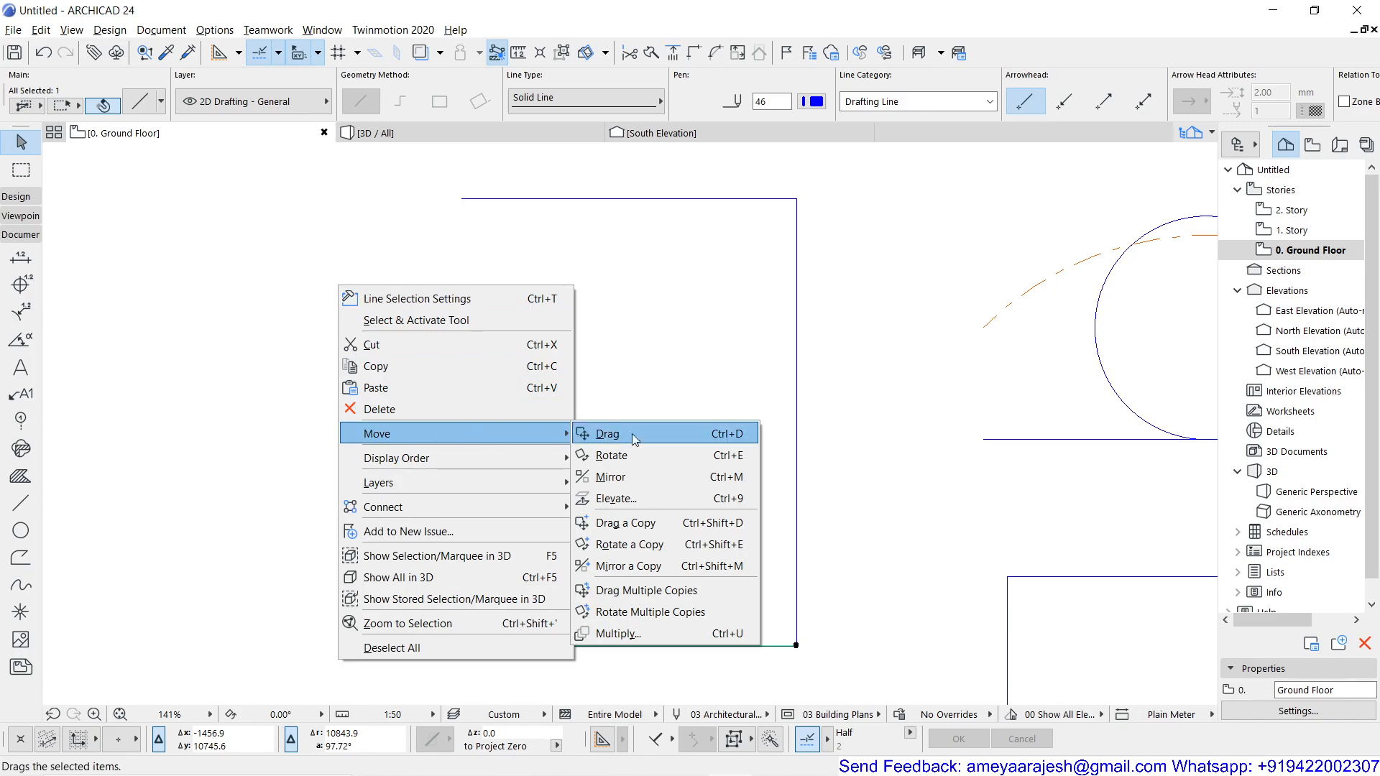
pyautogui.click(686, 454)
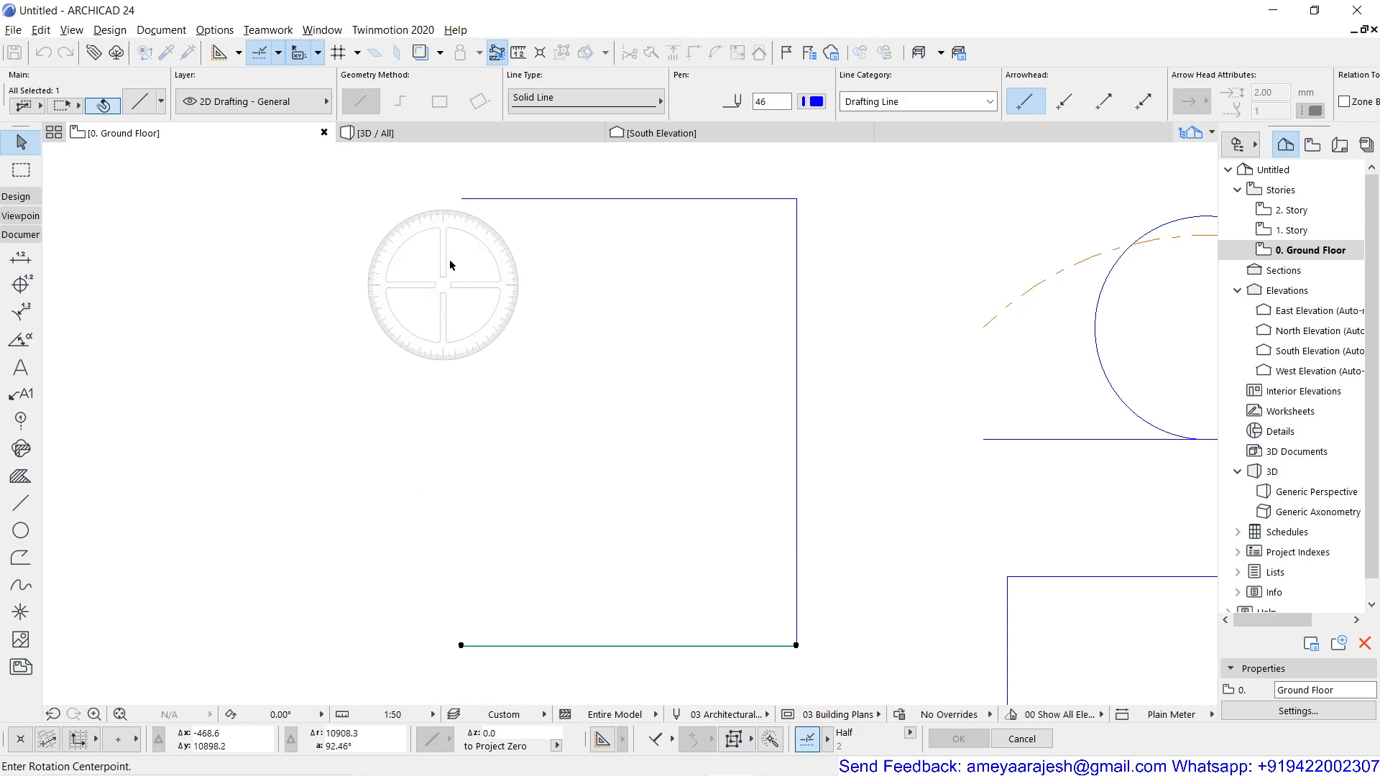
pyautogui.click(462, 646)
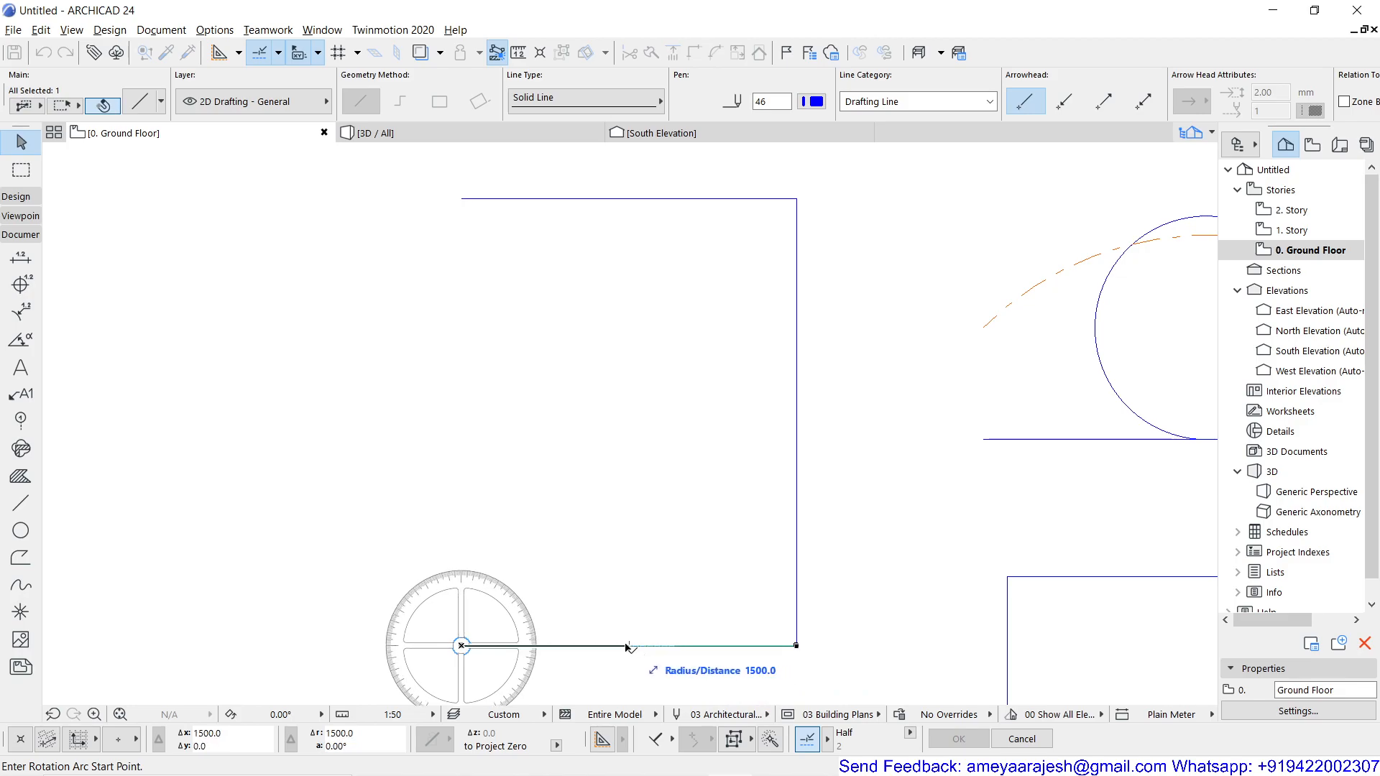
pyautogui.click(796, 646)
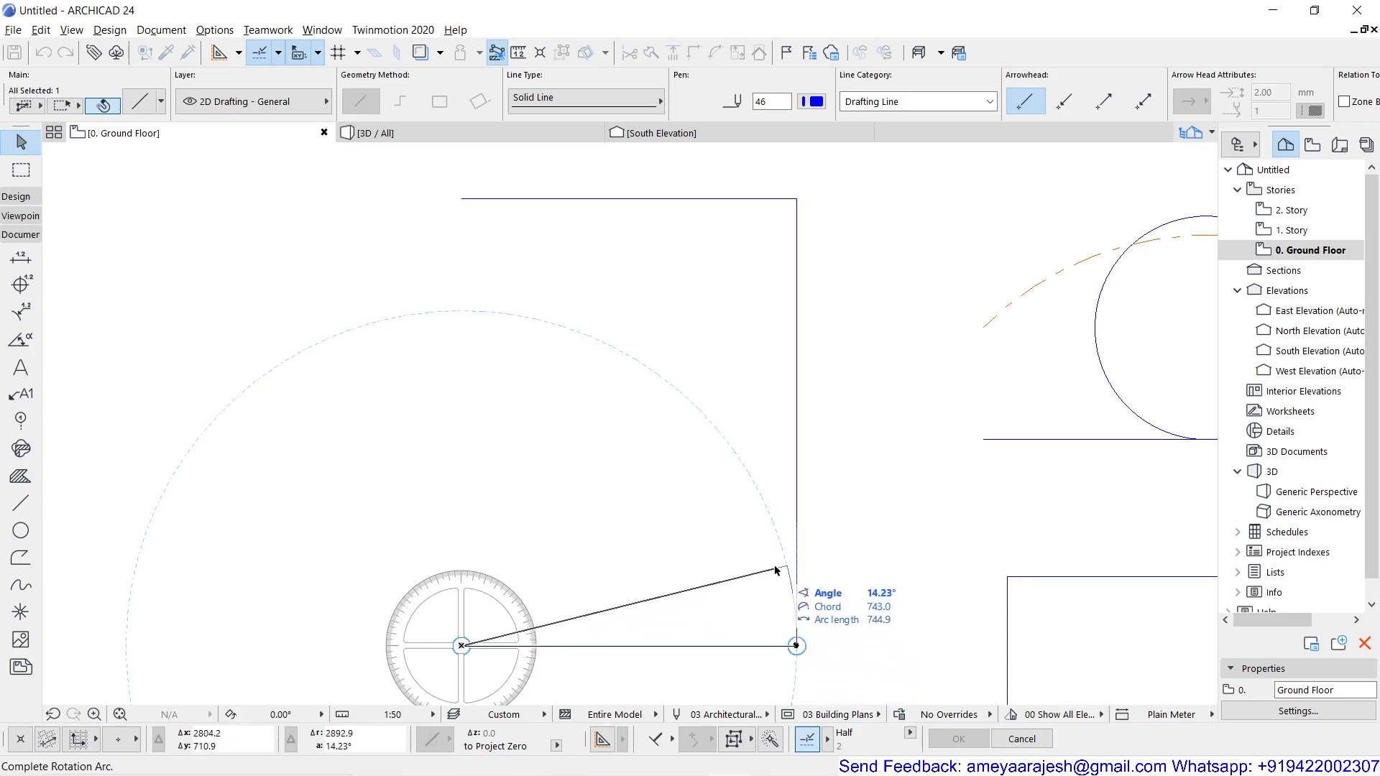
pyautogui.scroll(-2, 721, 501)
pyautogui.moveTo(695, 508); pyautogui.dragTo(631, 364, button='middle')
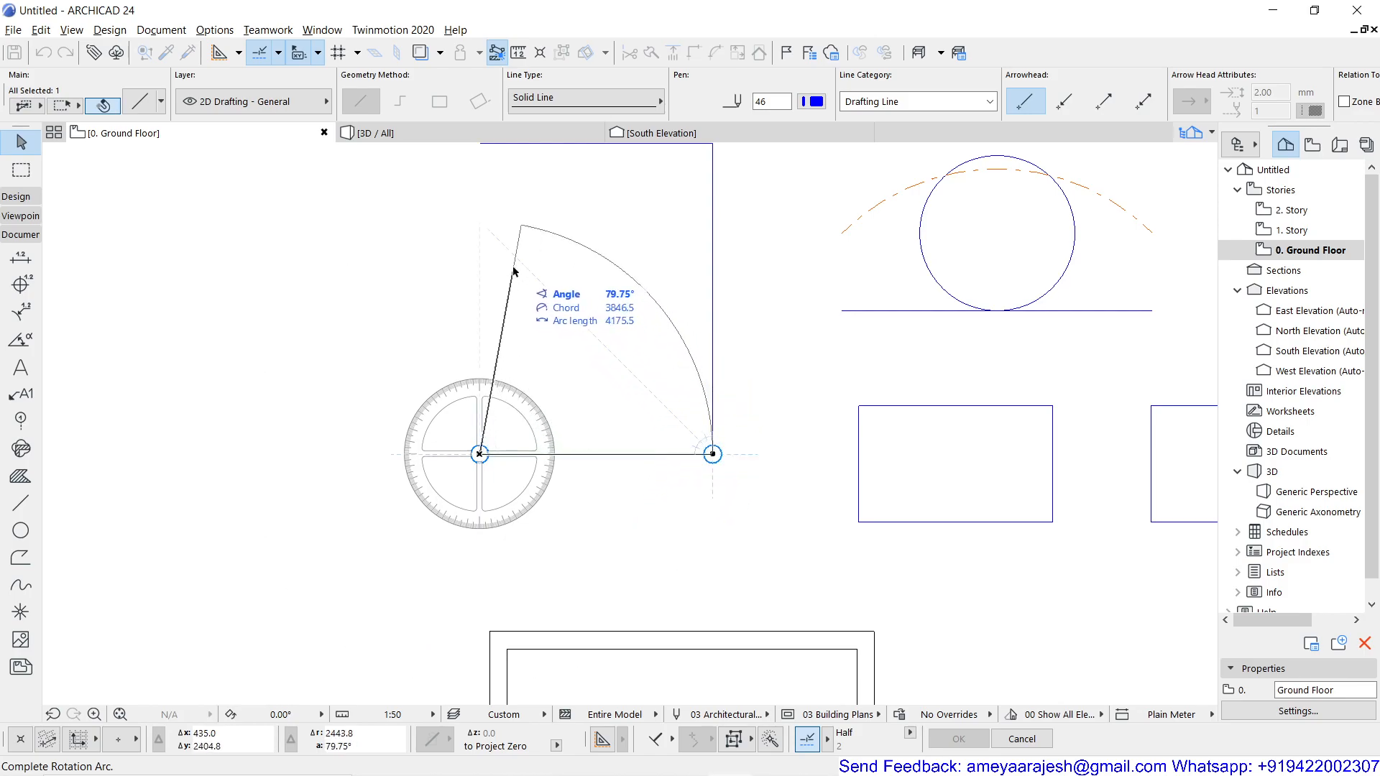
pyautogui.moveTo(515, 274); pyautogui.dragTo(522, 321, button='middle')
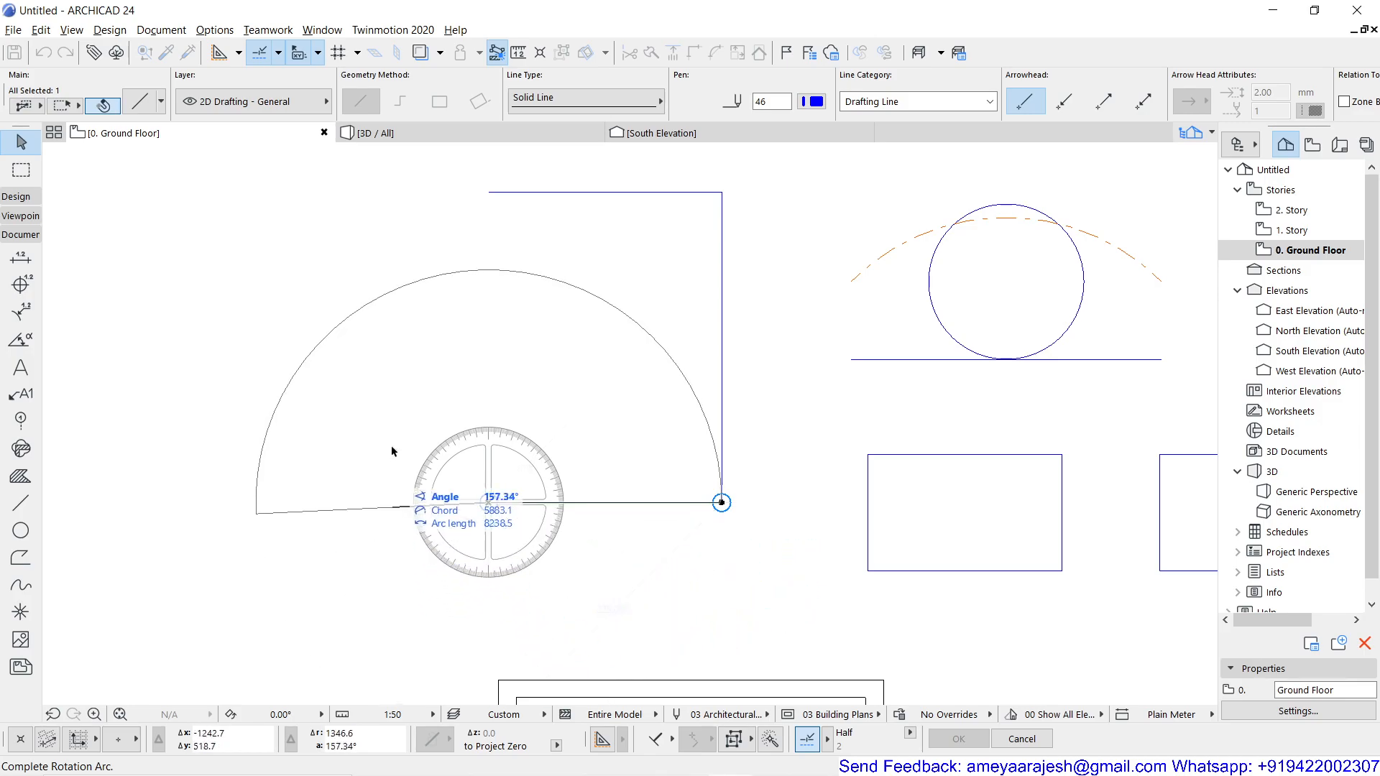
pyautogui.click(489, 193)
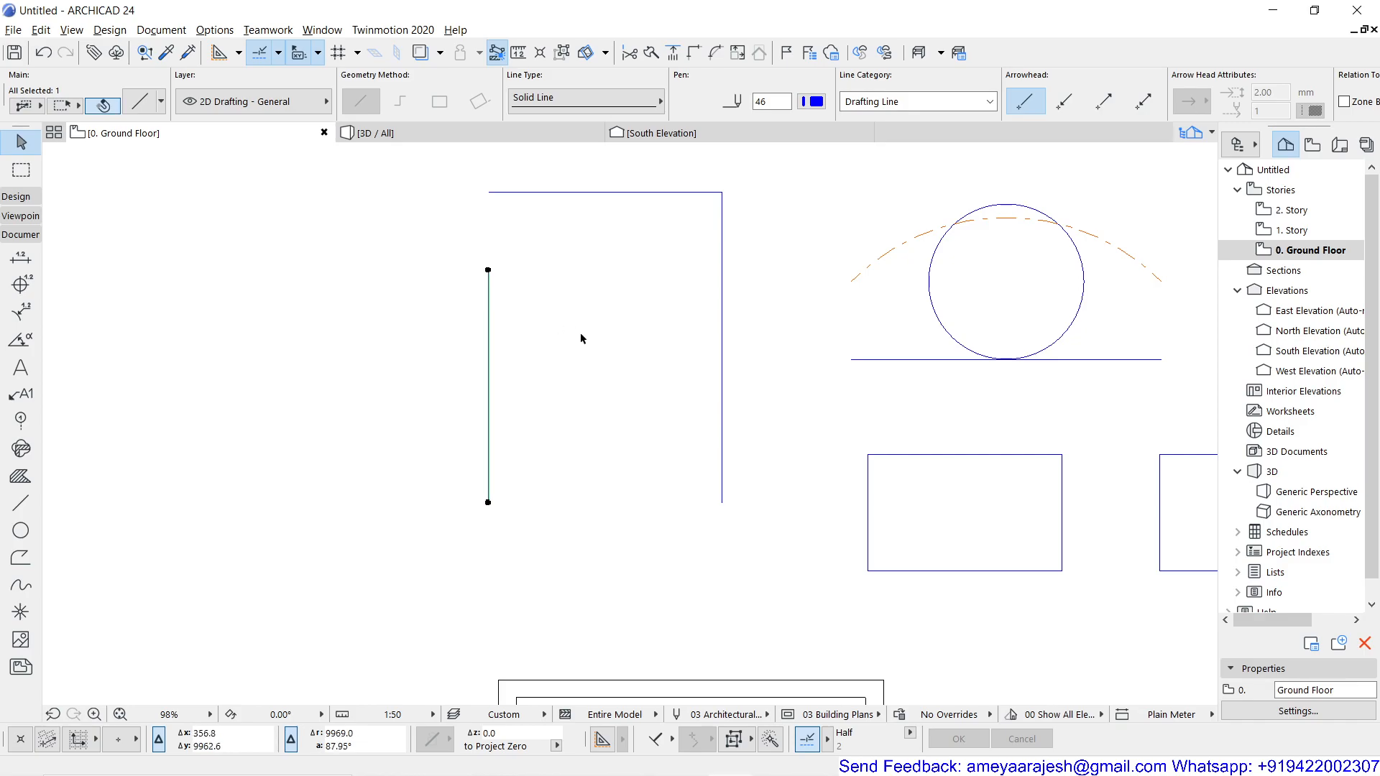
# Rotate the rectangle nearest the three-sided figure by 35° about its centre, located with Half snap points.
pyautogui.click(868, 511)
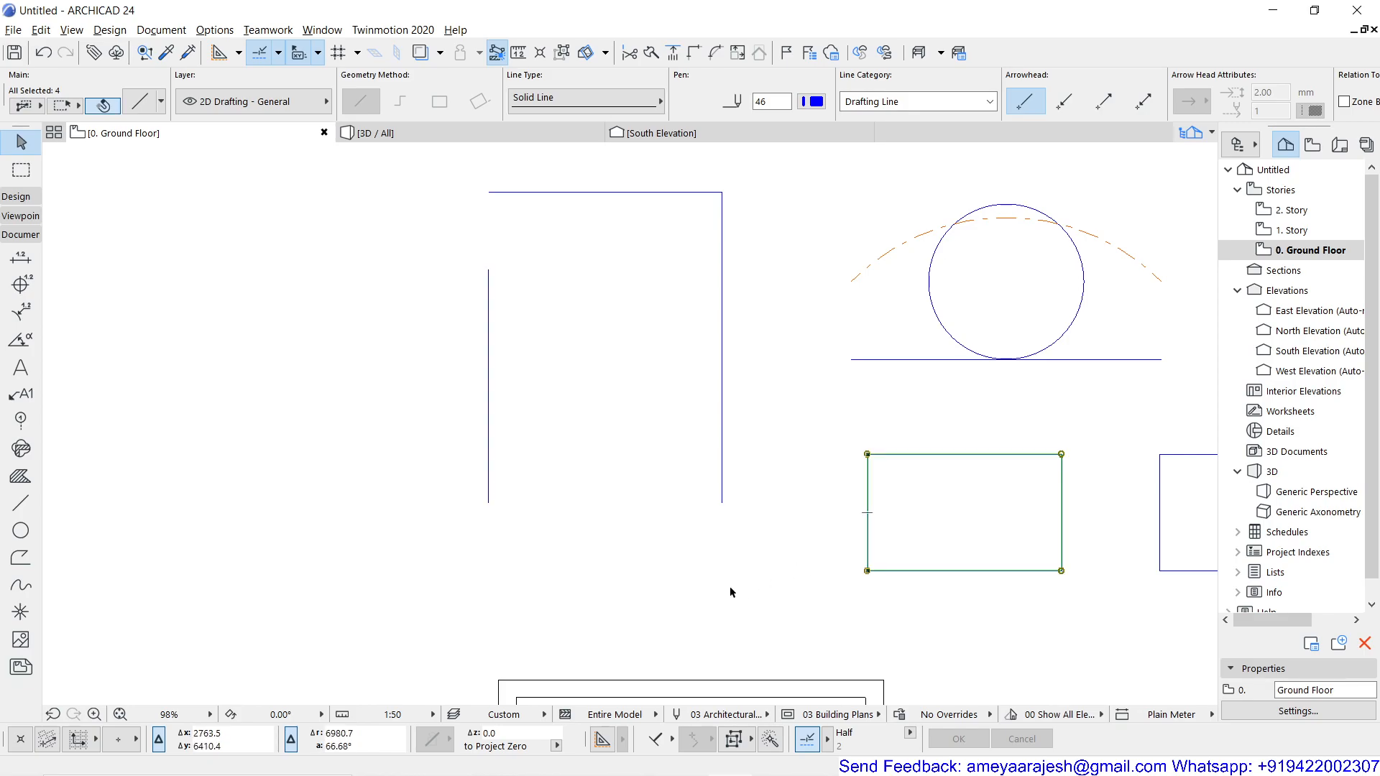
pyautogui.moveTo(743, 575); pyautogui.dragTo(498, 573, button='middle')
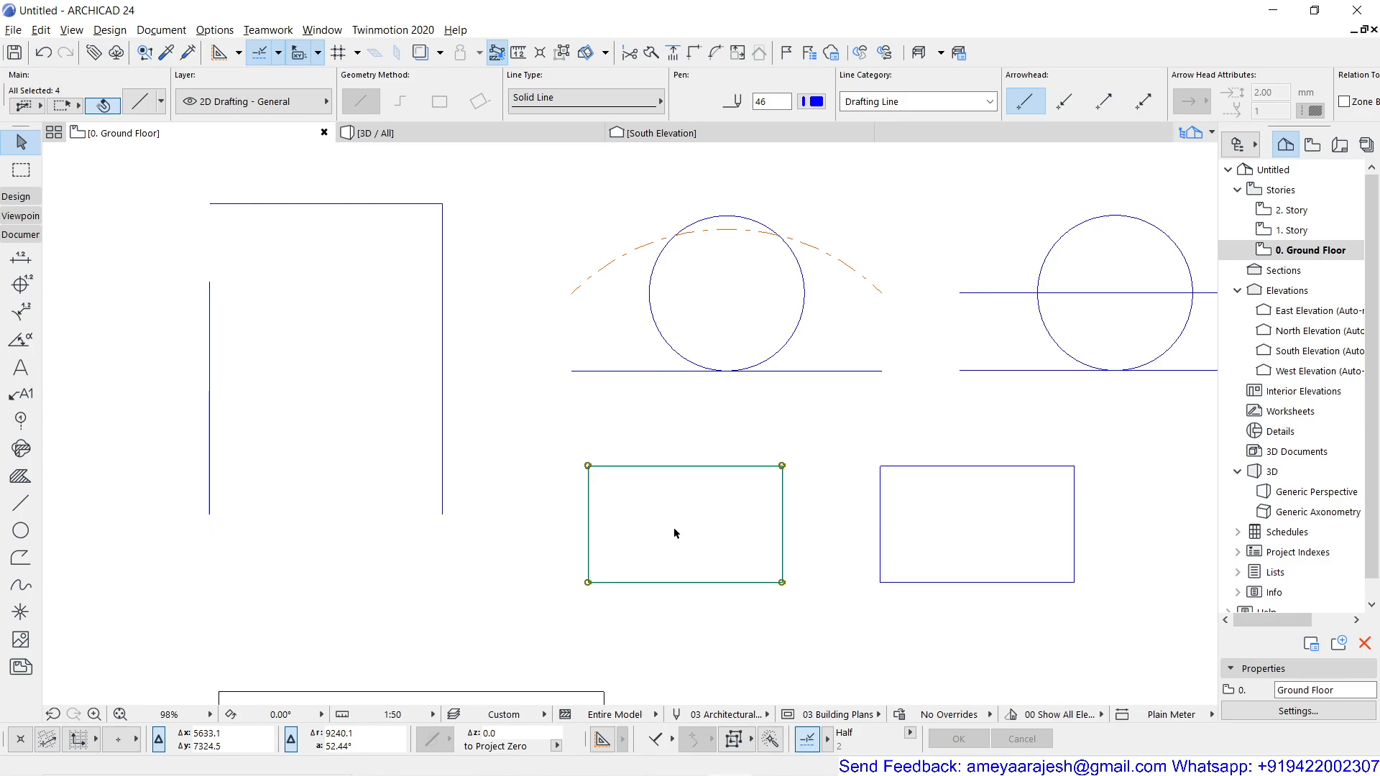
pyautogui.hotkey('ctrl', 'e')
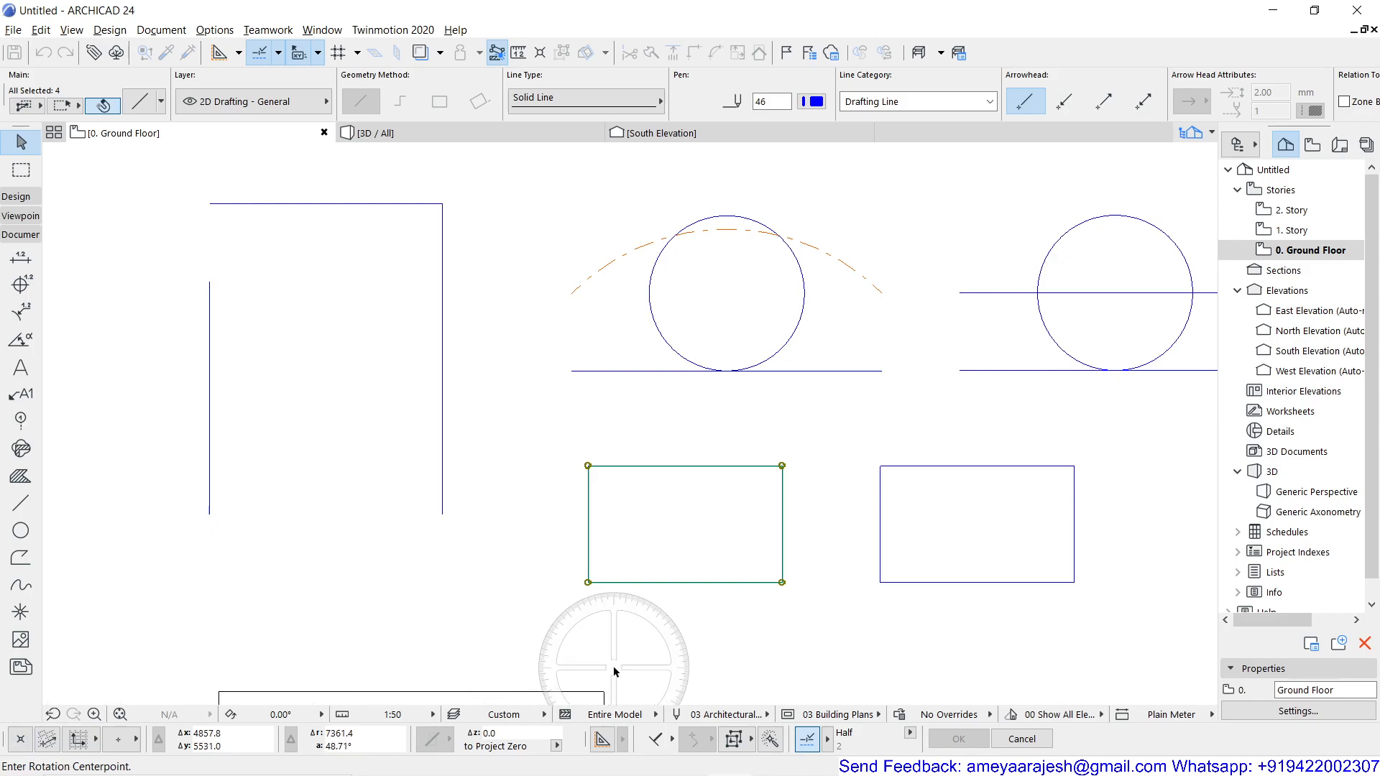
pyautogui.click(279, 57)
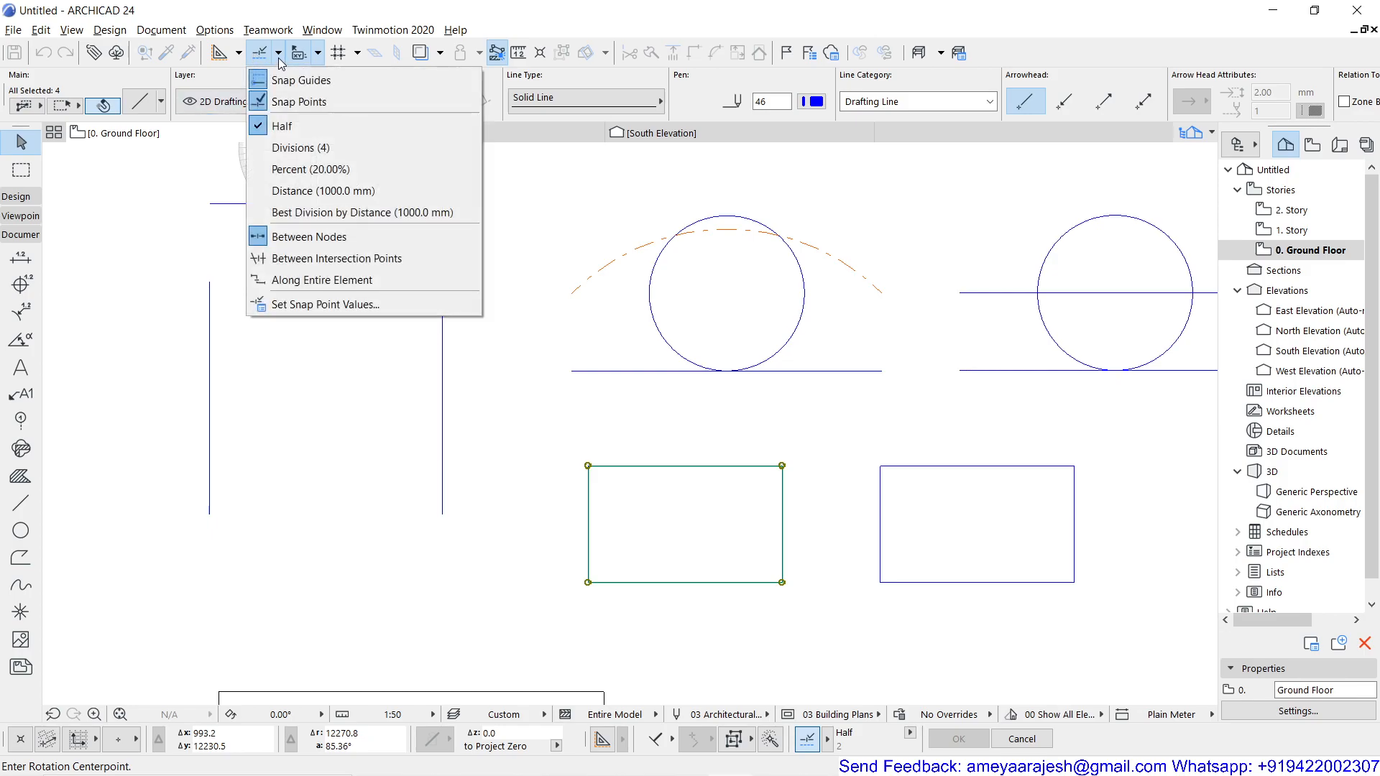
pyautogui.click(297, 128)
pyautogui.hotkey('ctrl', 'e')
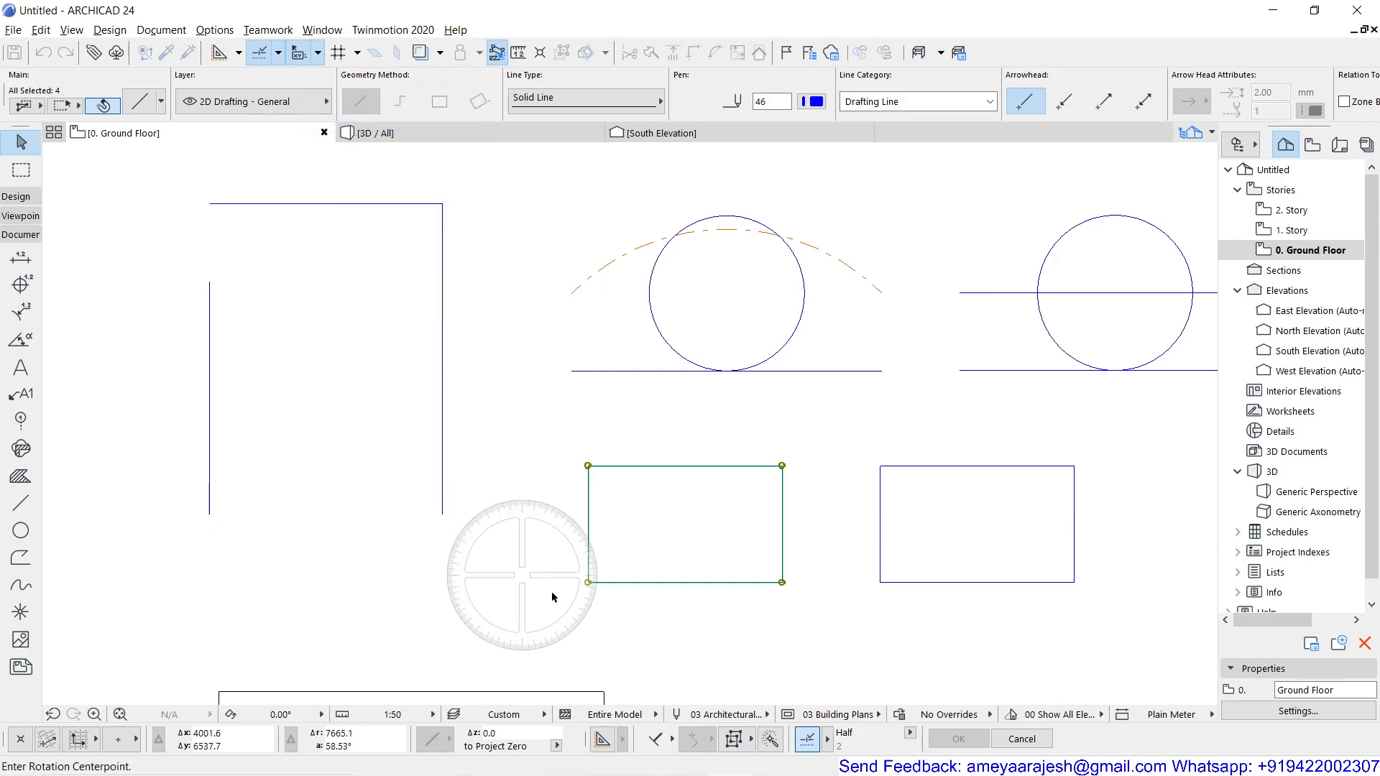
pyautogui.scroll(2, 687, 598)
pyautogui.scroll(2, 688, 598)
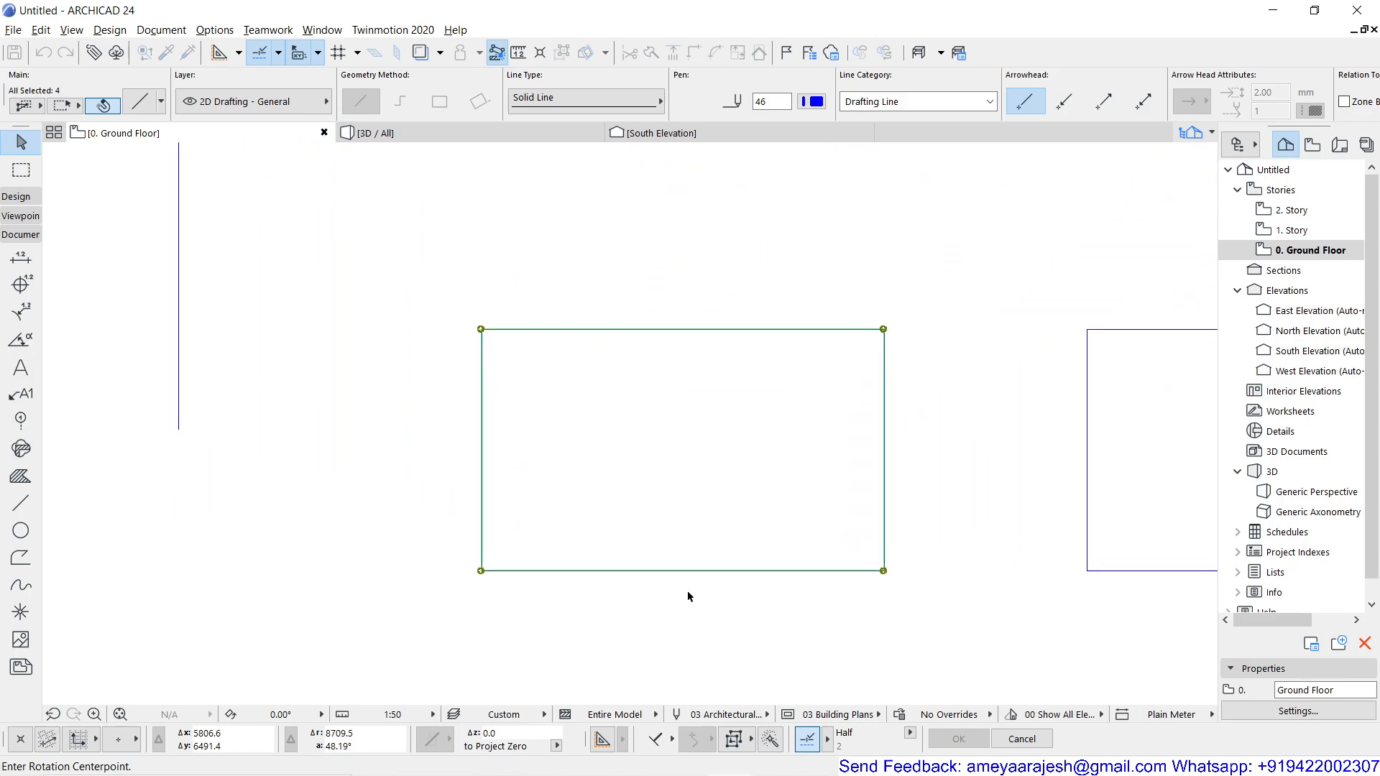
pyautogui.moveTo(681, 503); pyautogui.dragTo(621, 495, button='middle')
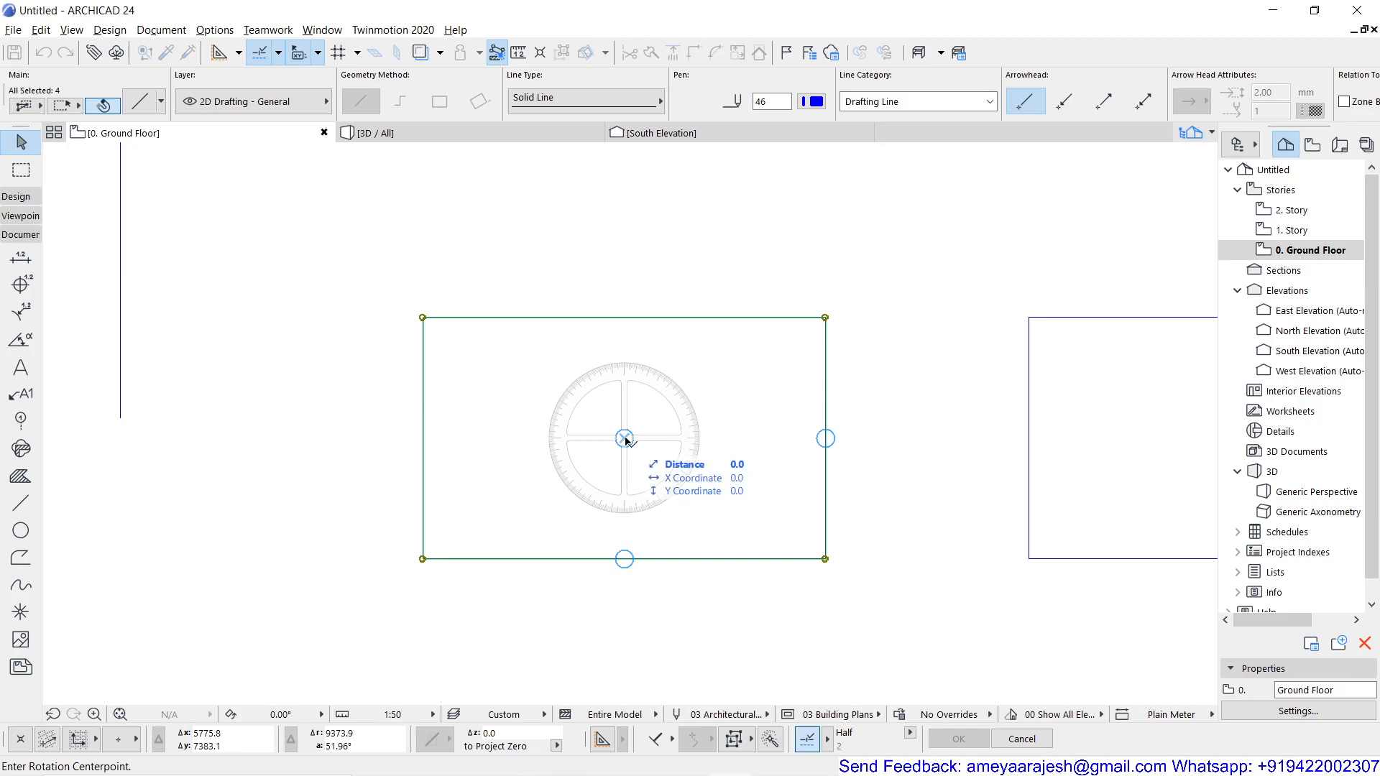
pyautogui.click(625, 438)
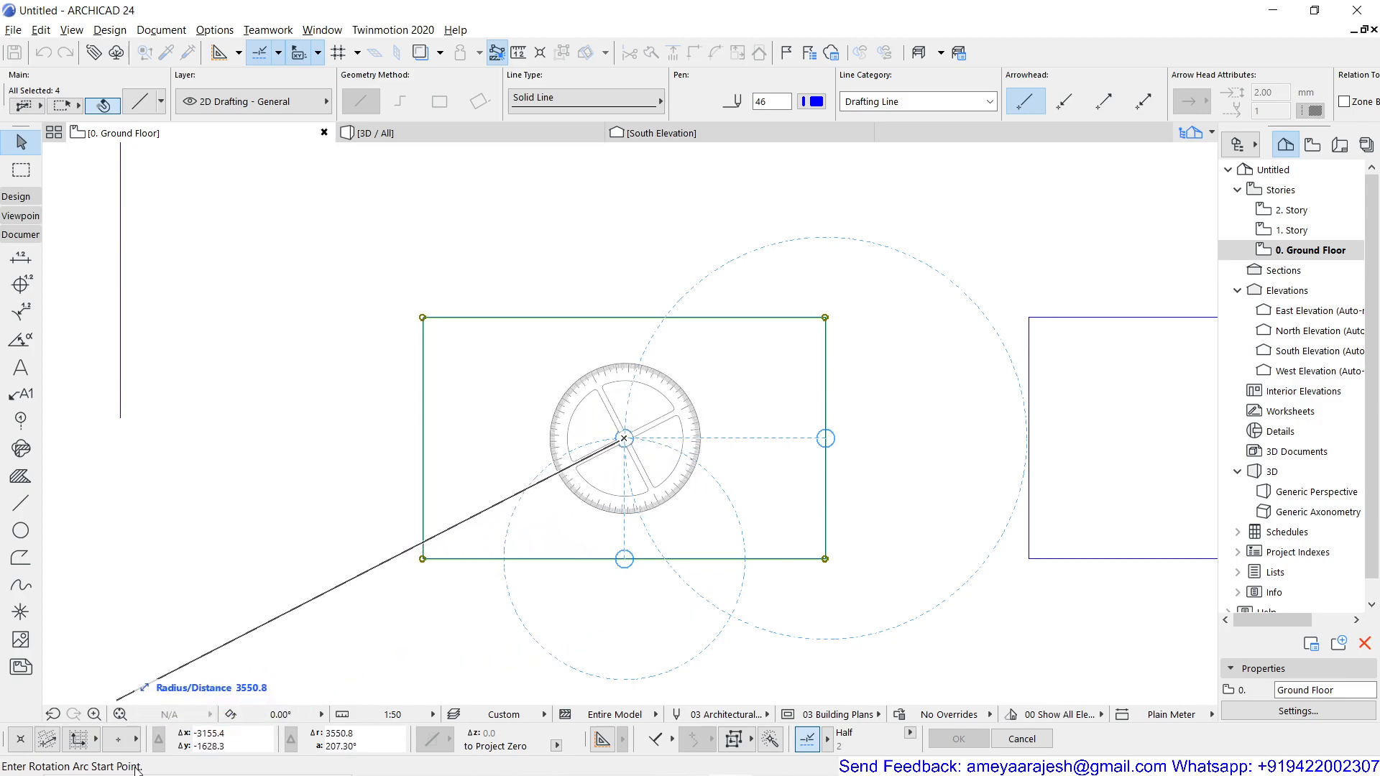
pyautogui.click(827, 440)
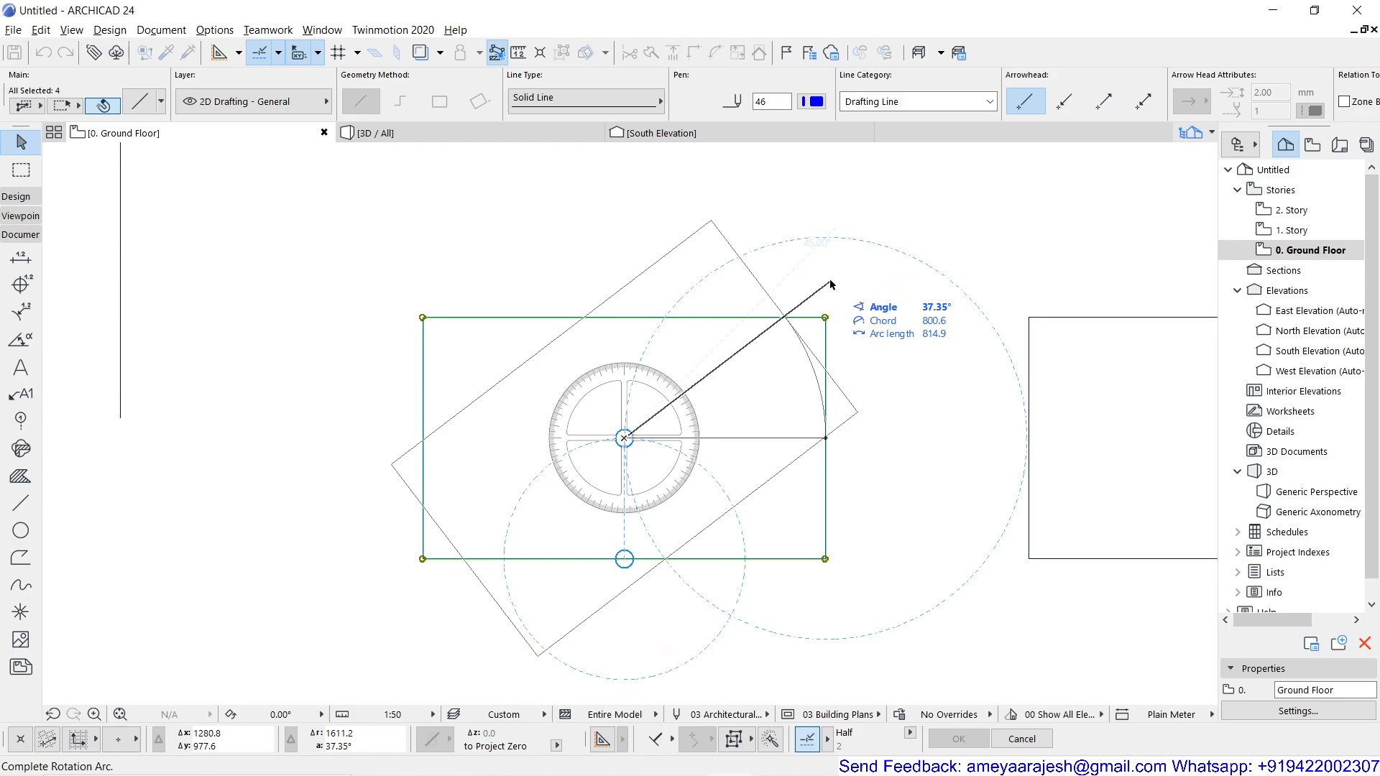
pyautogui.write('35')
pyautogui.press('Return')
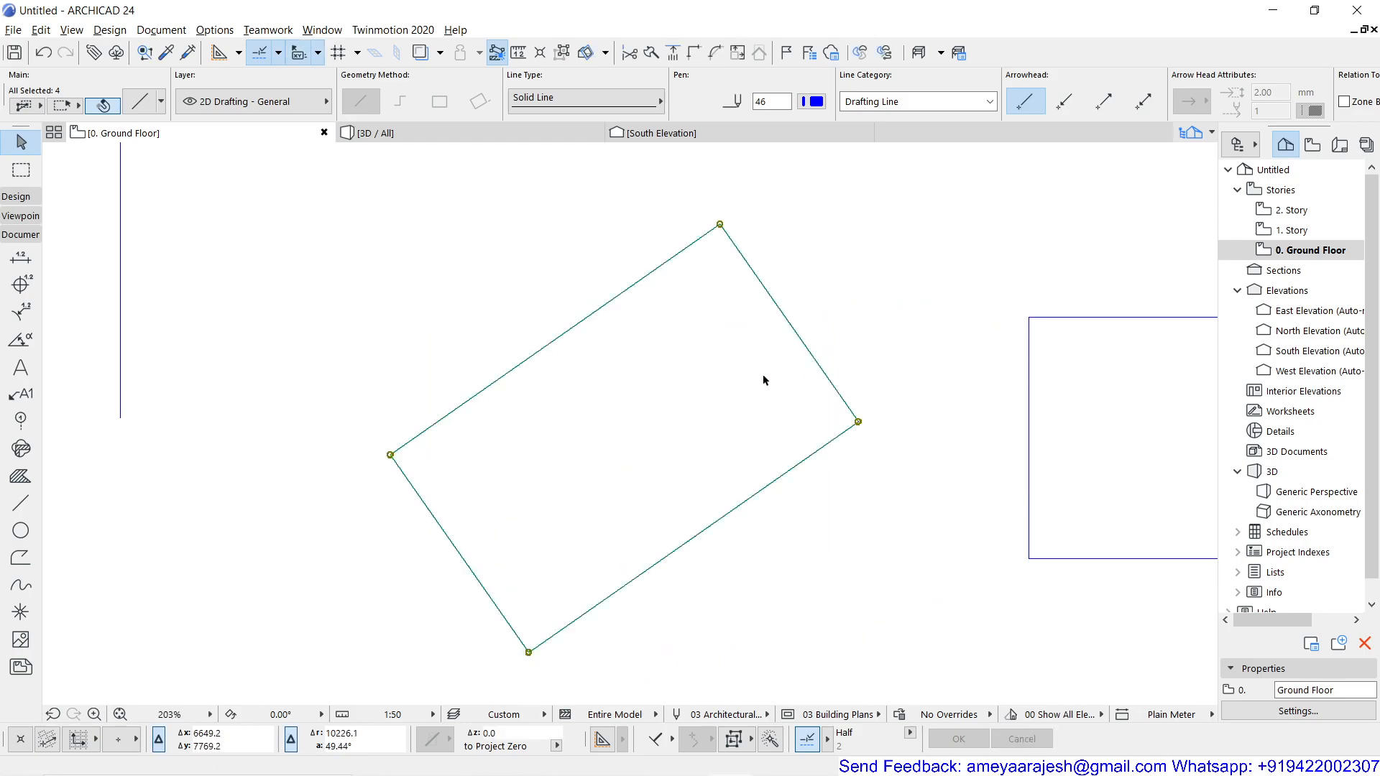
# Rotate the shorter vertical line about its lower endpoint to horizontal, ending at the lower end of the longer vertical line.
pyautogui.scroll(-5, 651, 457)
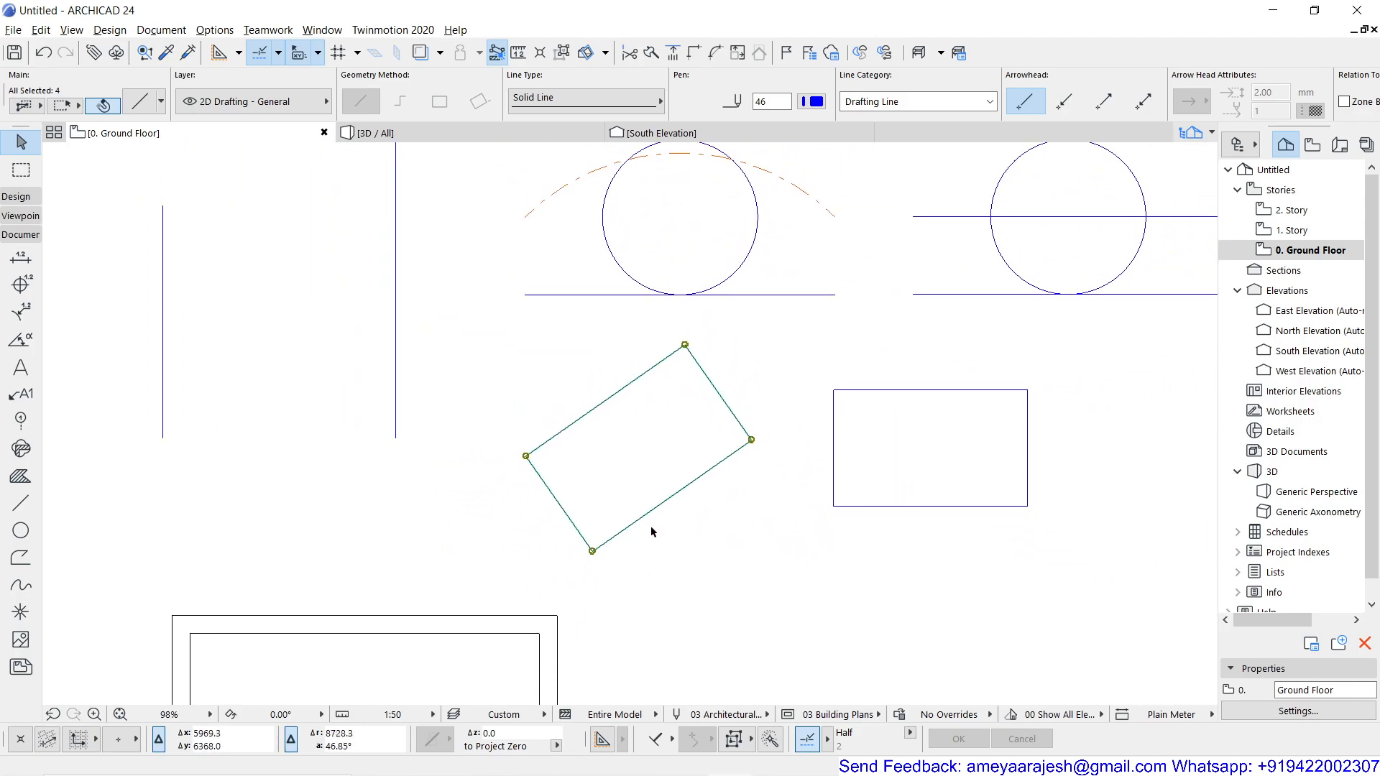
pyautogui.moveTo(409, 491); pyautogui.dragTo(455, 556, button='middle')
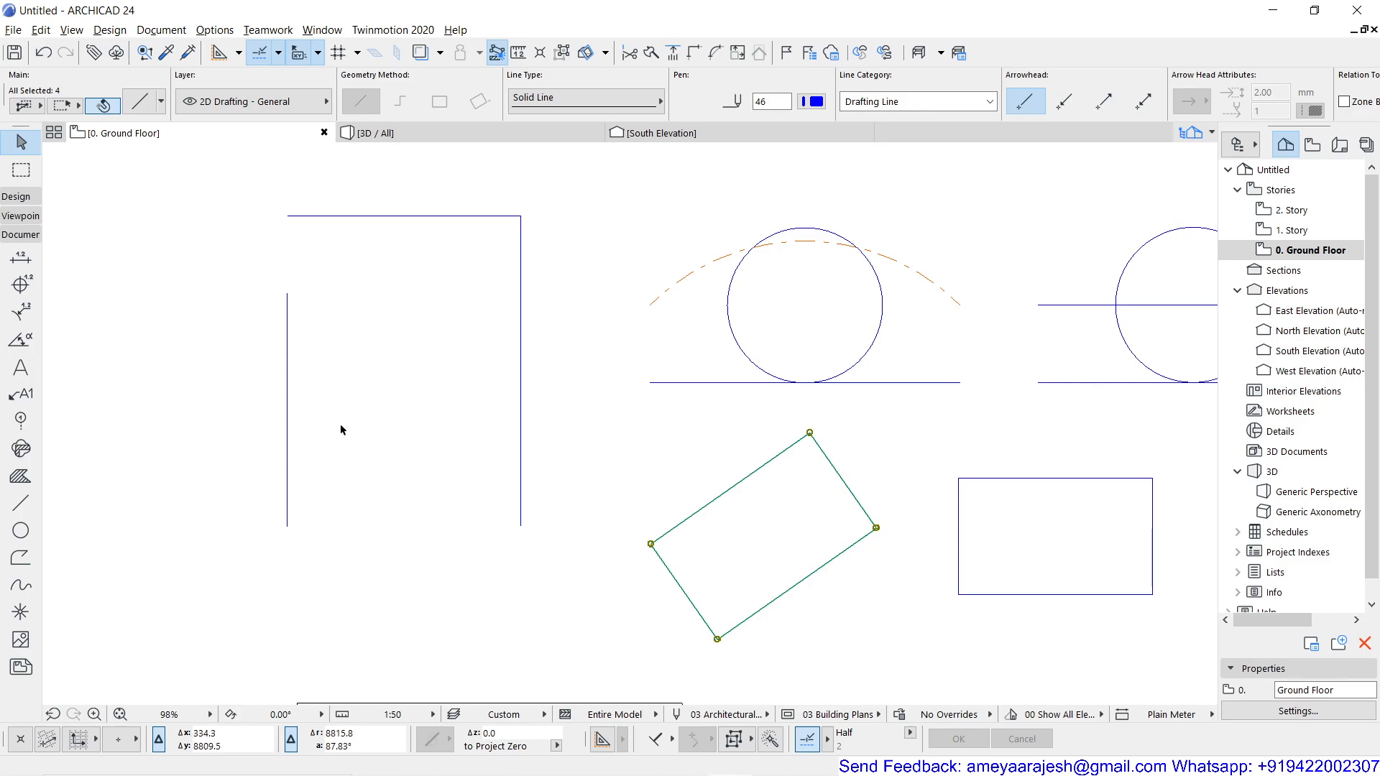
pyautogui.click(288, 376)
pyautogui.rightClick(384, 549)
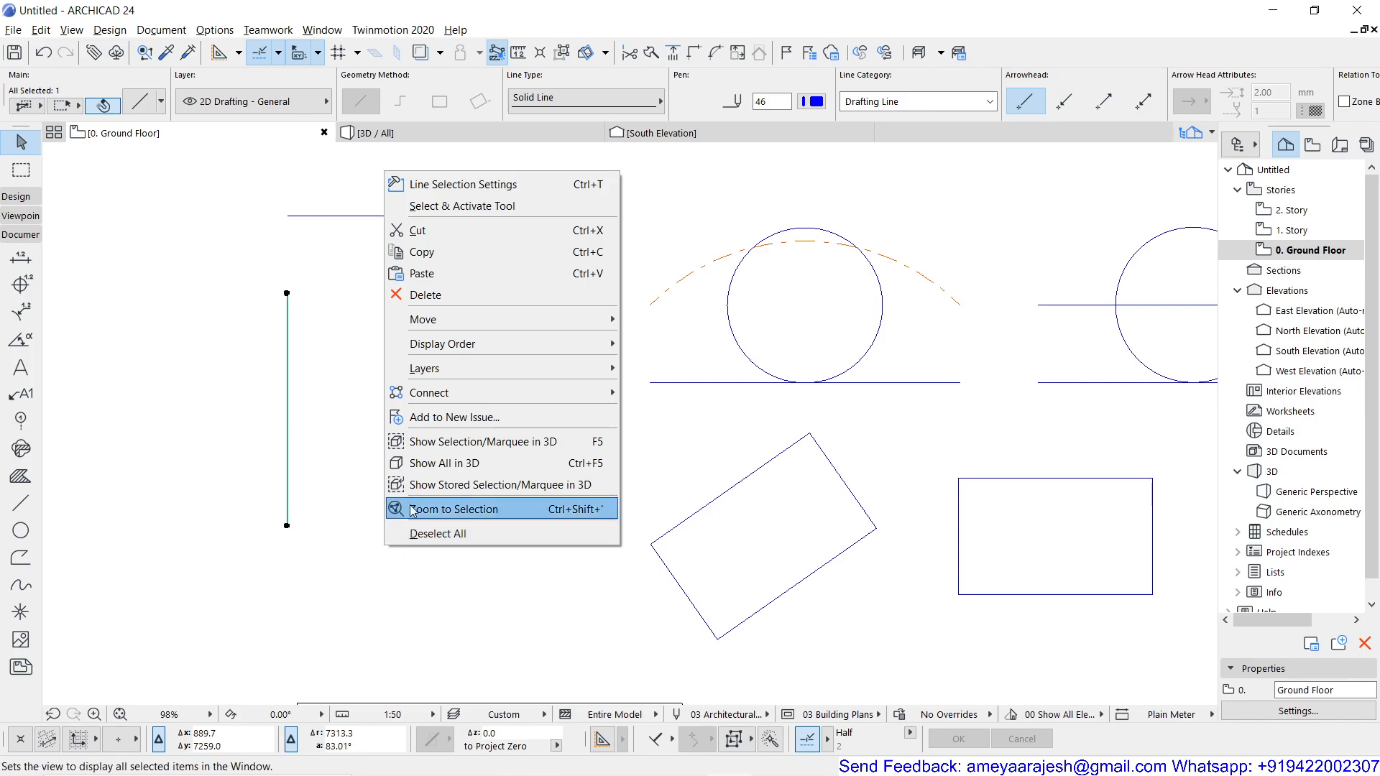
pyautogui.moveTo(501, 324)
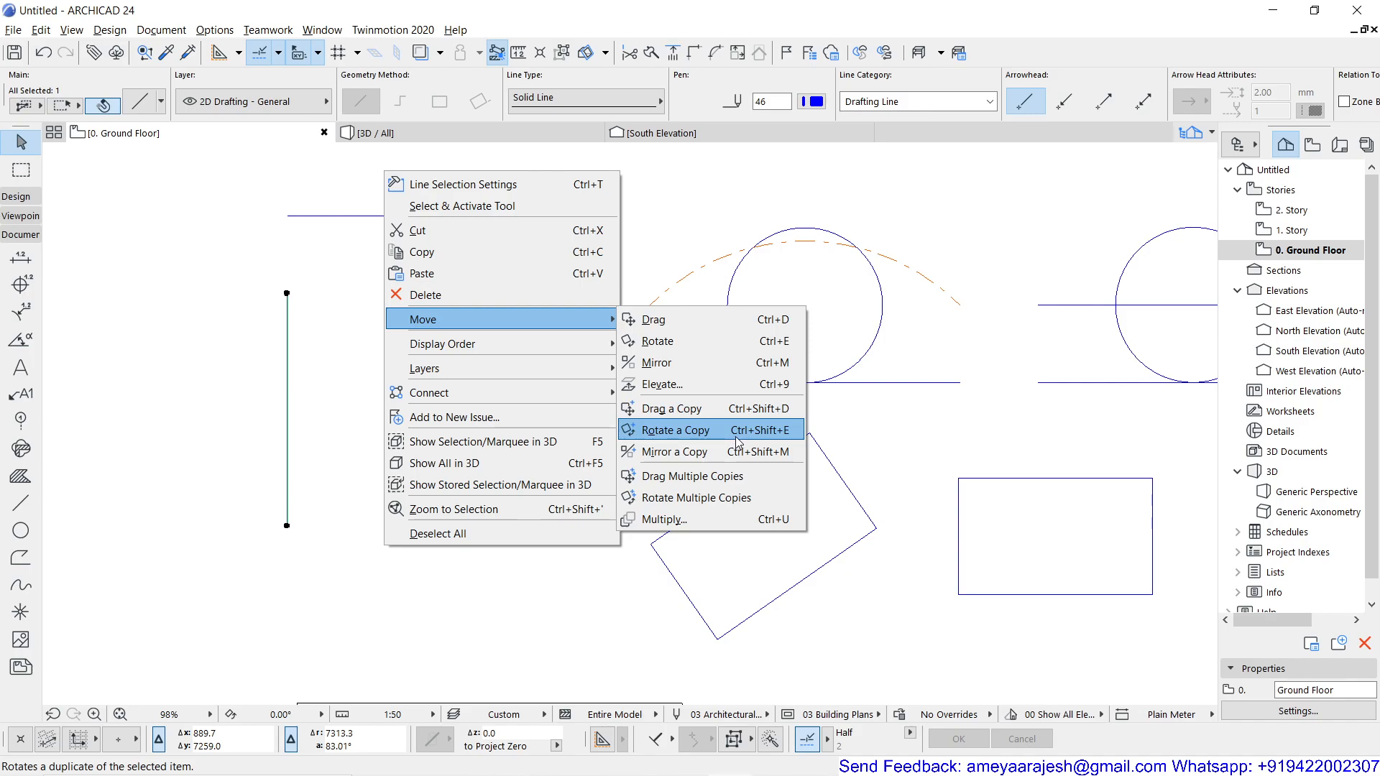
pyautogui.click(691, 345)
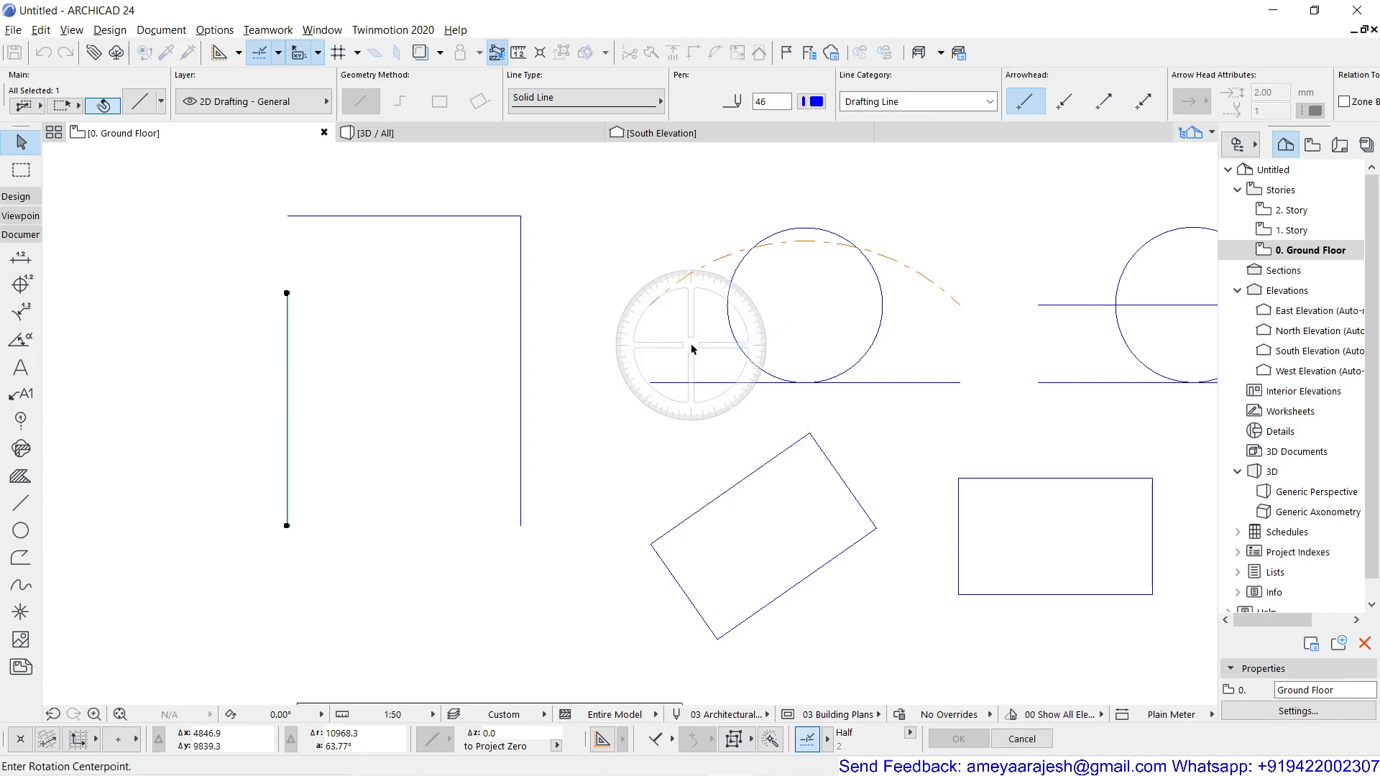
pyautogui.click(287, 526)
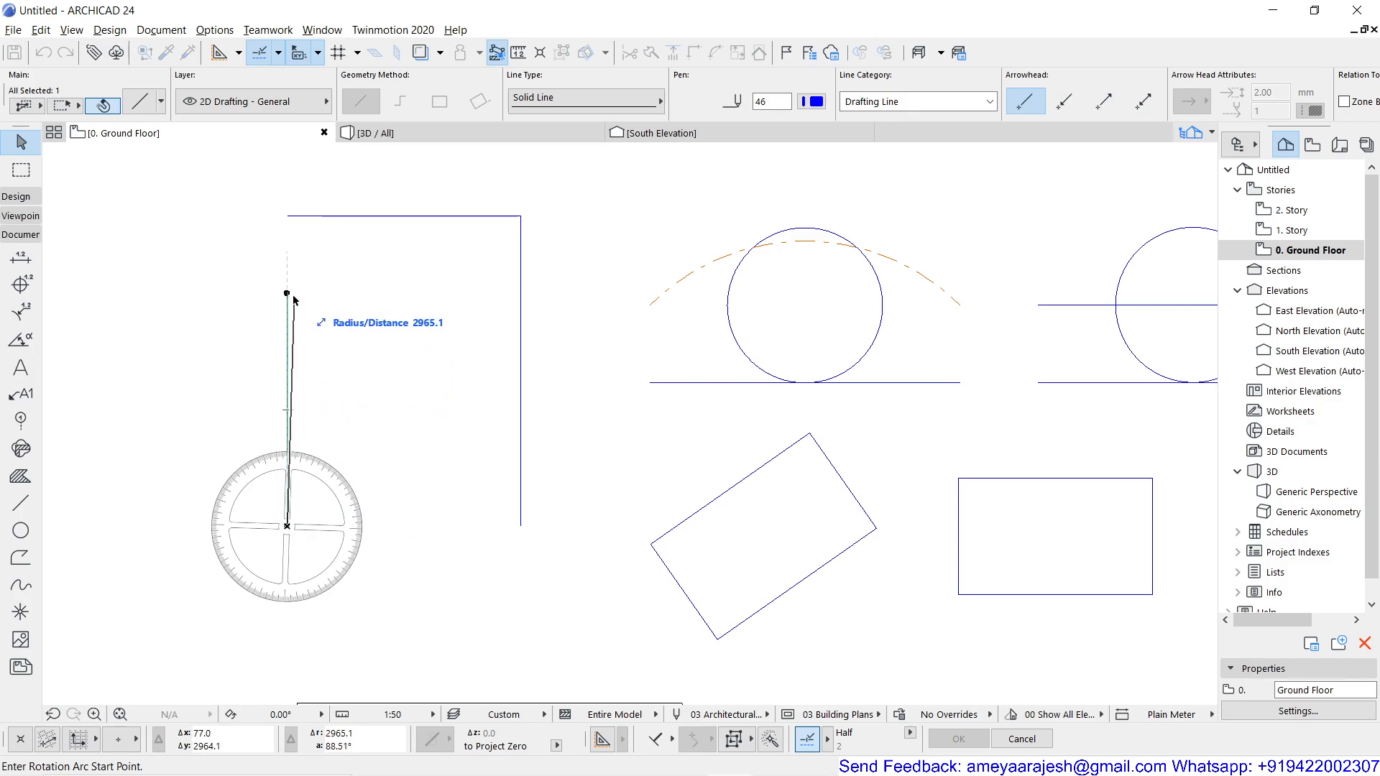
pyautogui.click(287, 294)
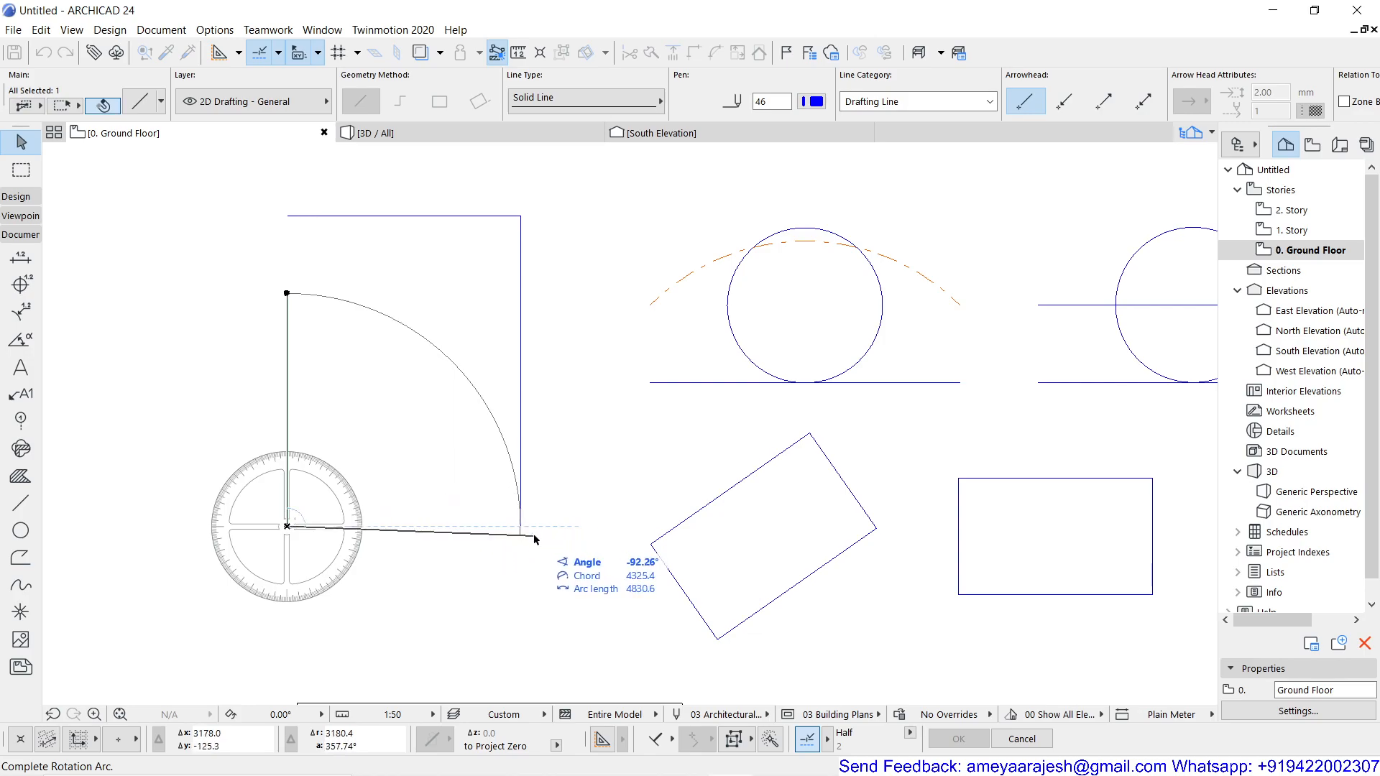
pyautogui.click(521, 526)
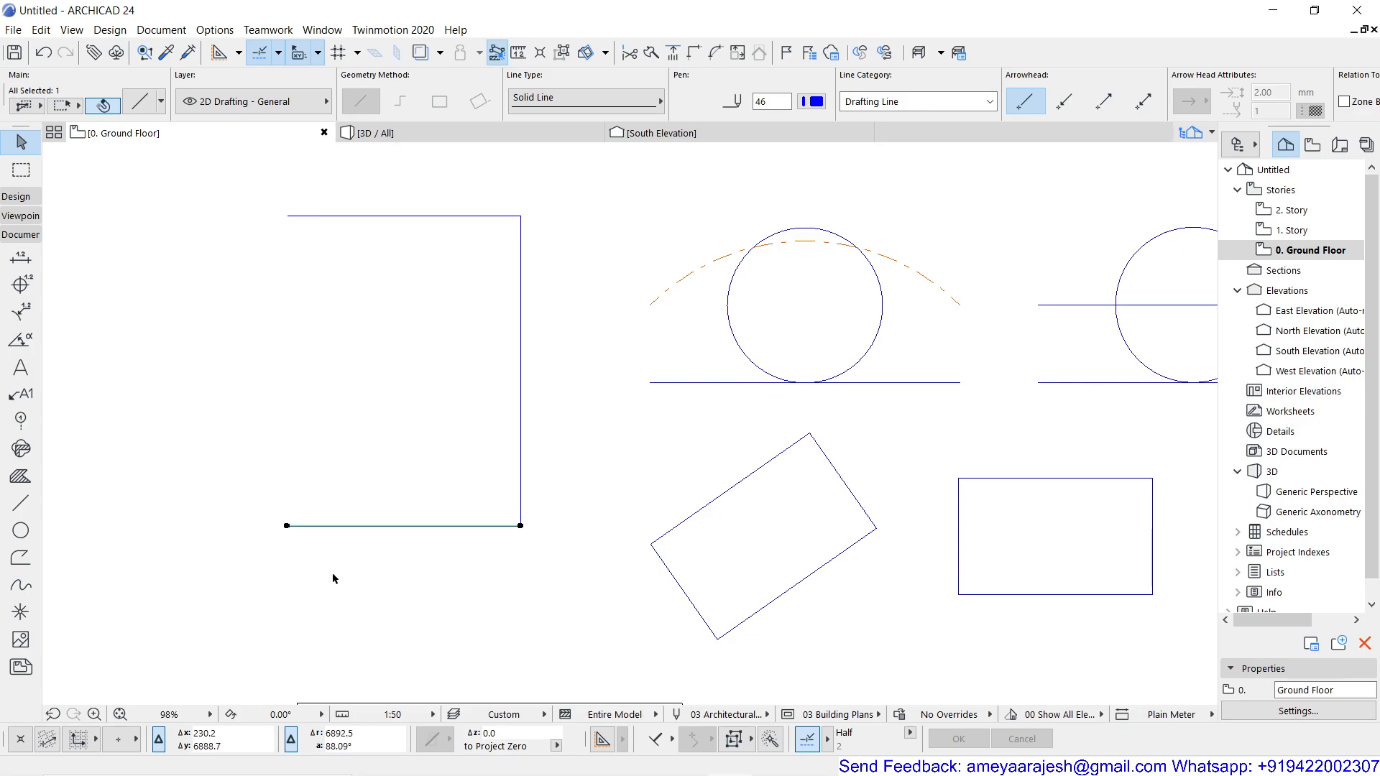
# Rotate a copy of the bottom line about its left endpoint up to vertical, keeping the original line, and clear the selection.
pyautogui.hotkey('ctrl', 'e')
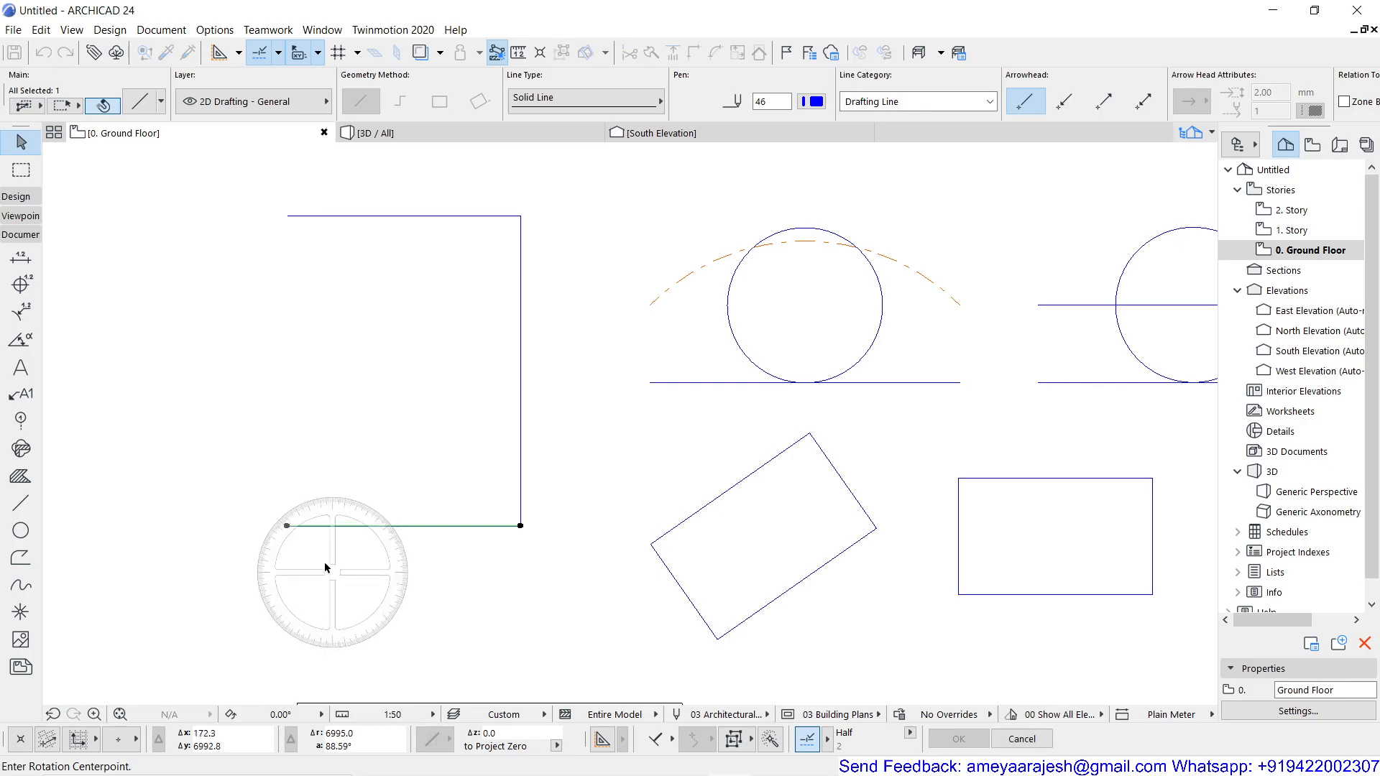
pyautogui.click(287, 526)
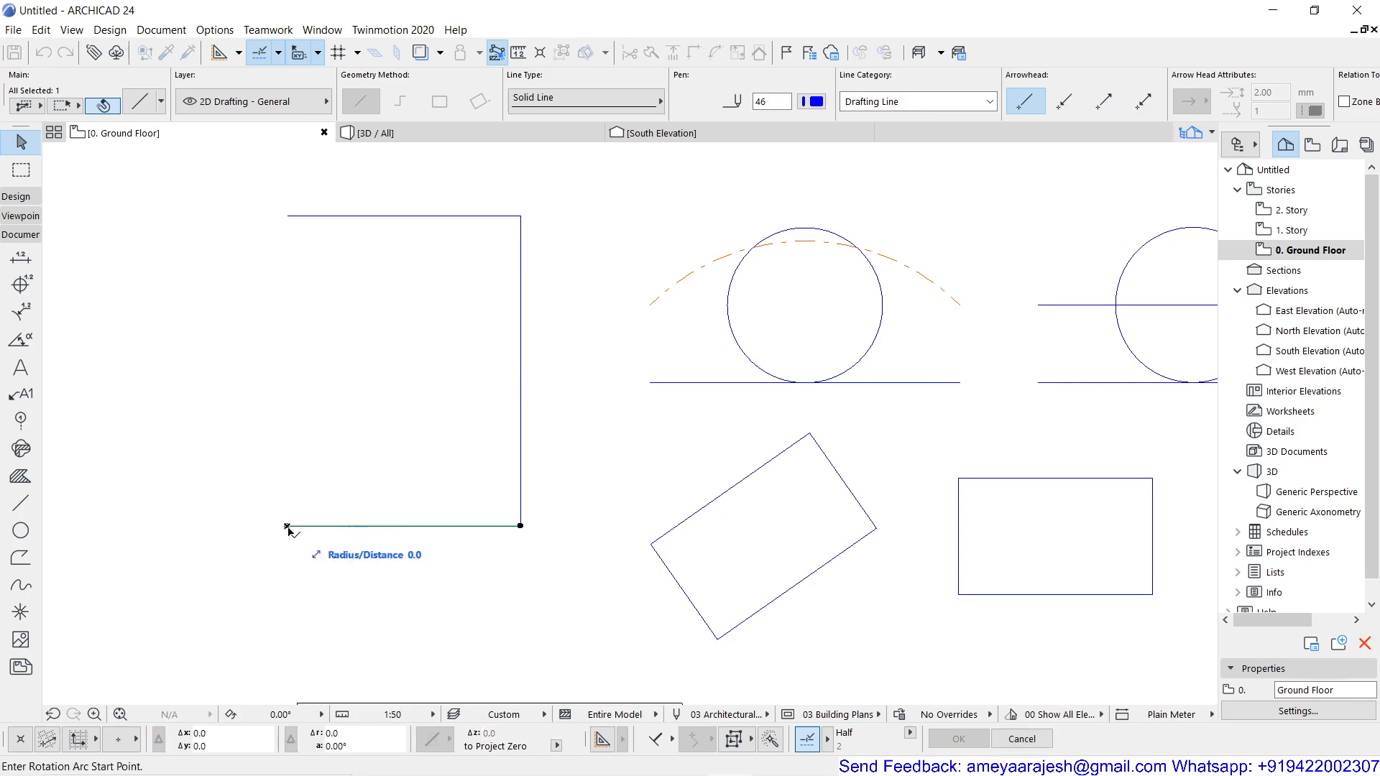
pyautogui.click(520, 526)
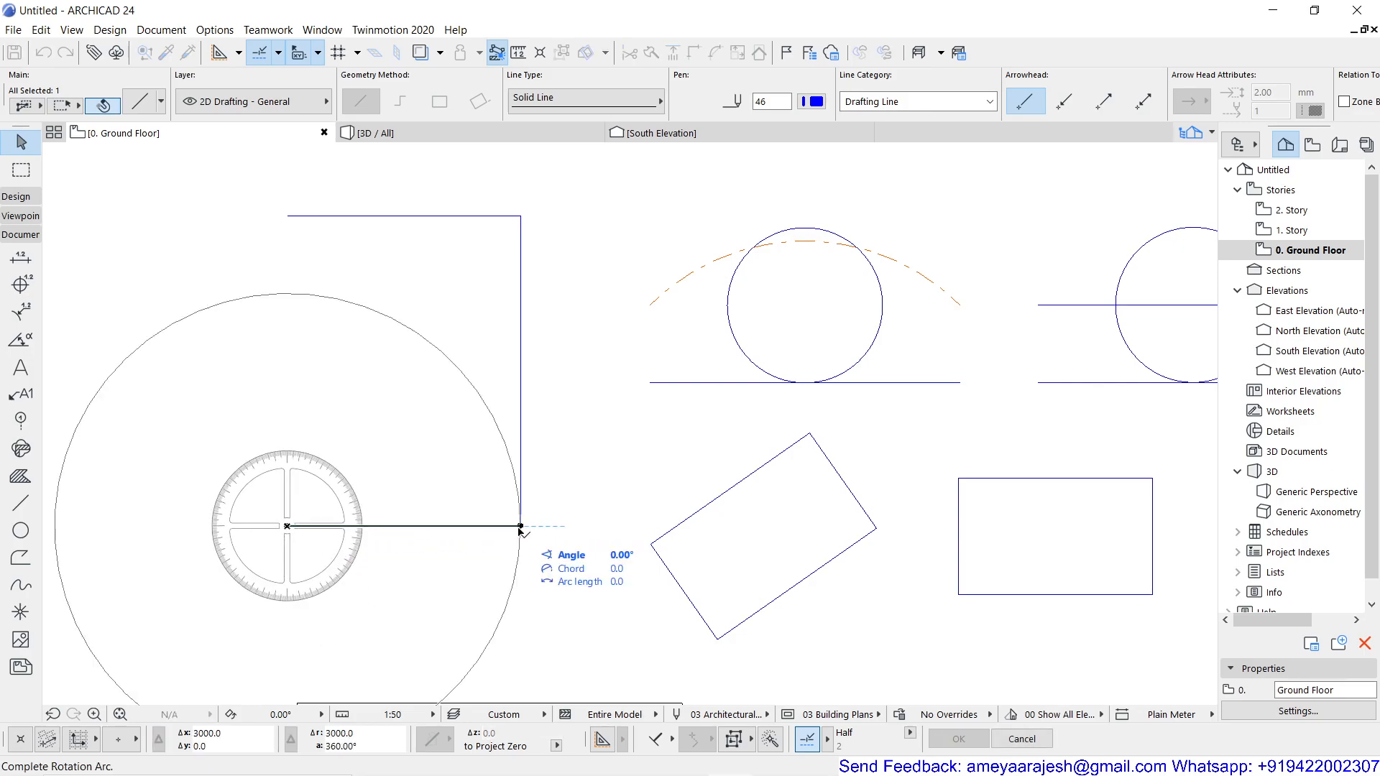
pyautogui.click(288, 231)
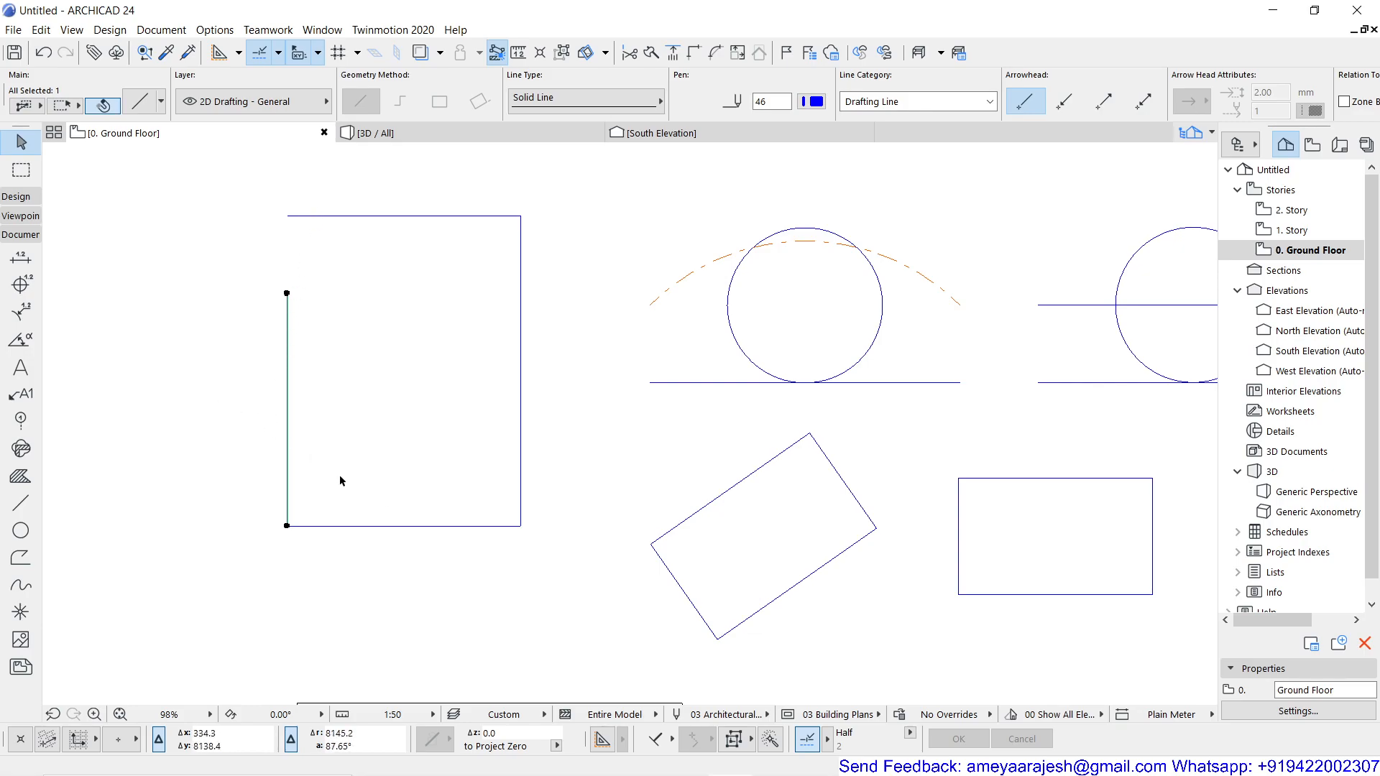
pyautogui.click(453, 576)
pyautogui.scroll(-1, 546, 561)
pyautogui.moveTo(584, 539); pyautogui.dragTo(330, 527, button='middle')
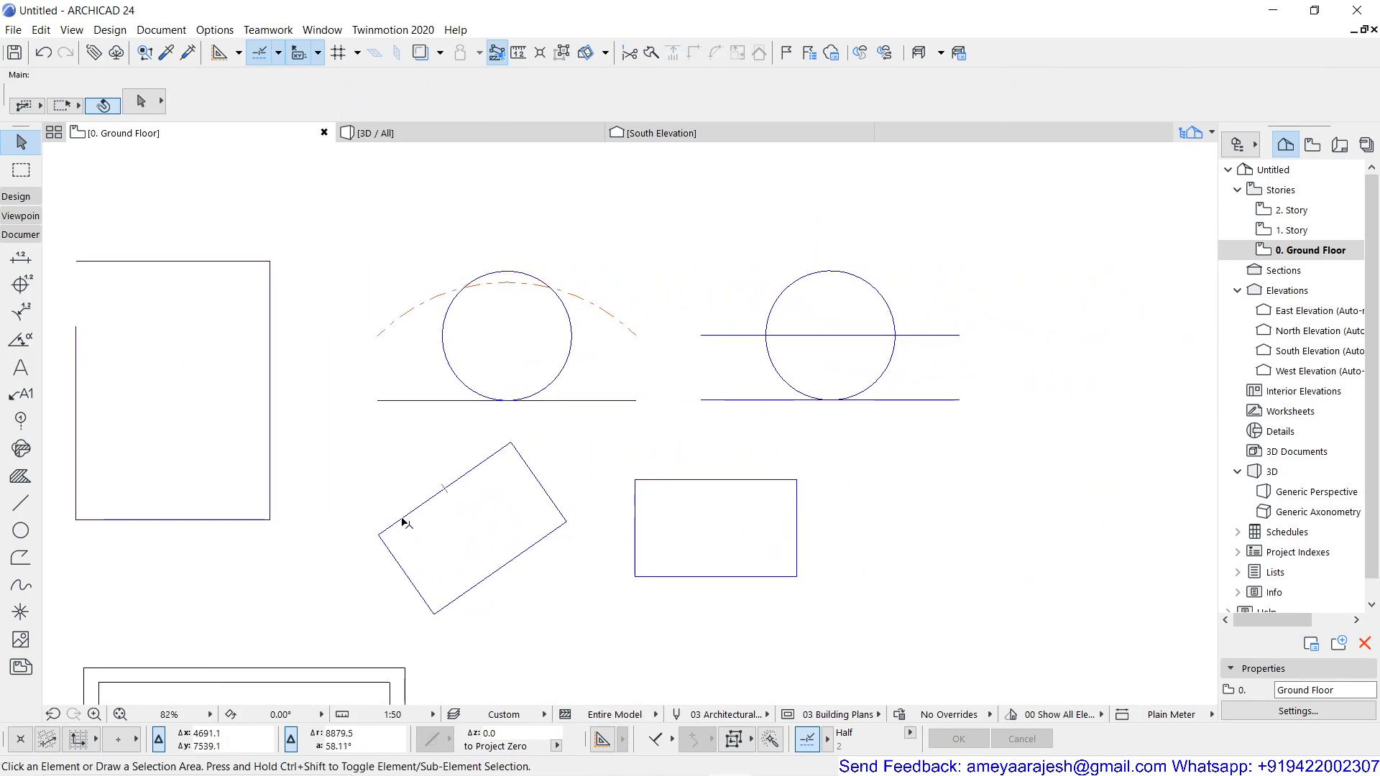
# Mirror the tilted rectangle across the vertical axis through the midpoints of the upright rectangle's horizontal sides, without keeping the original.
pyautogui.moveTo(313, 594); pyautogui.dragTo(444, 575, button='middle')
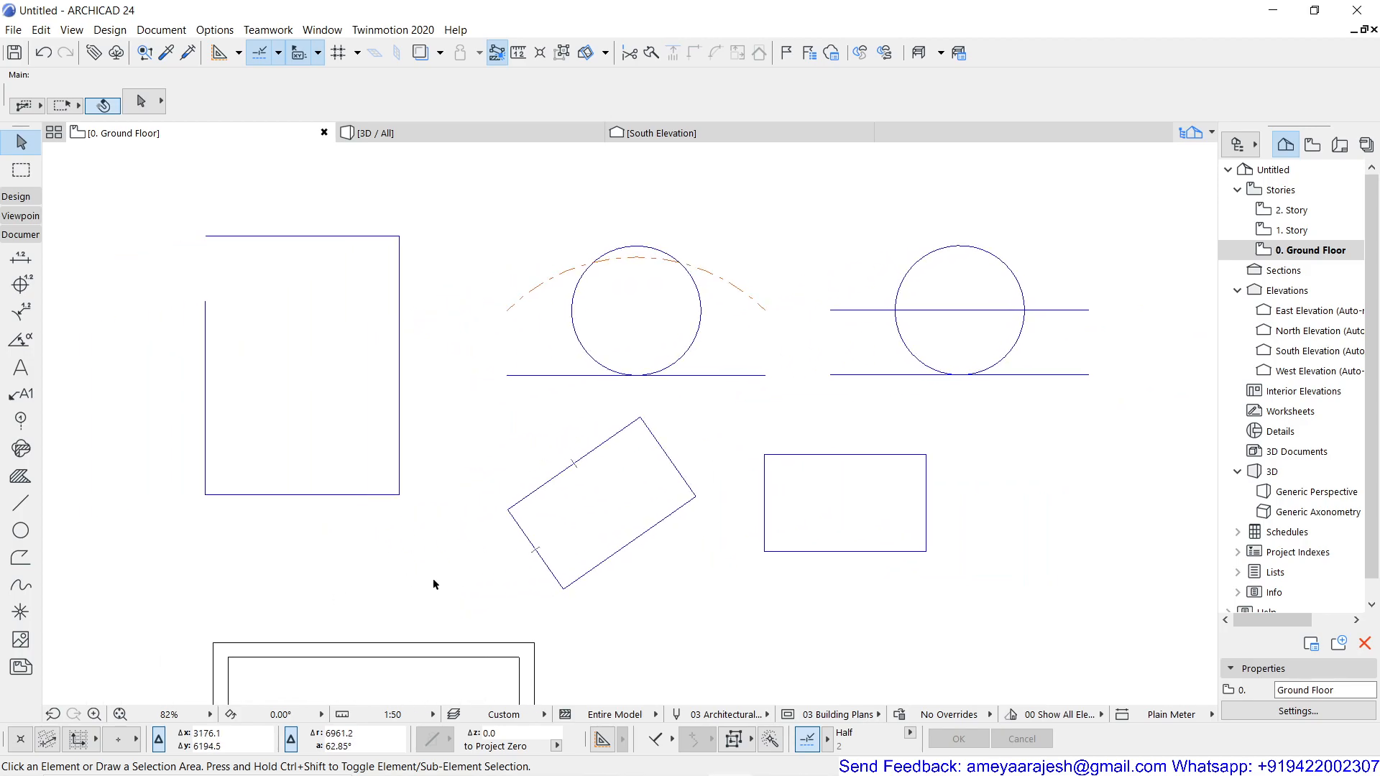
pyautogui.moveTo(613, 576); pyautogui.dragTo(363, 560, button='middle')
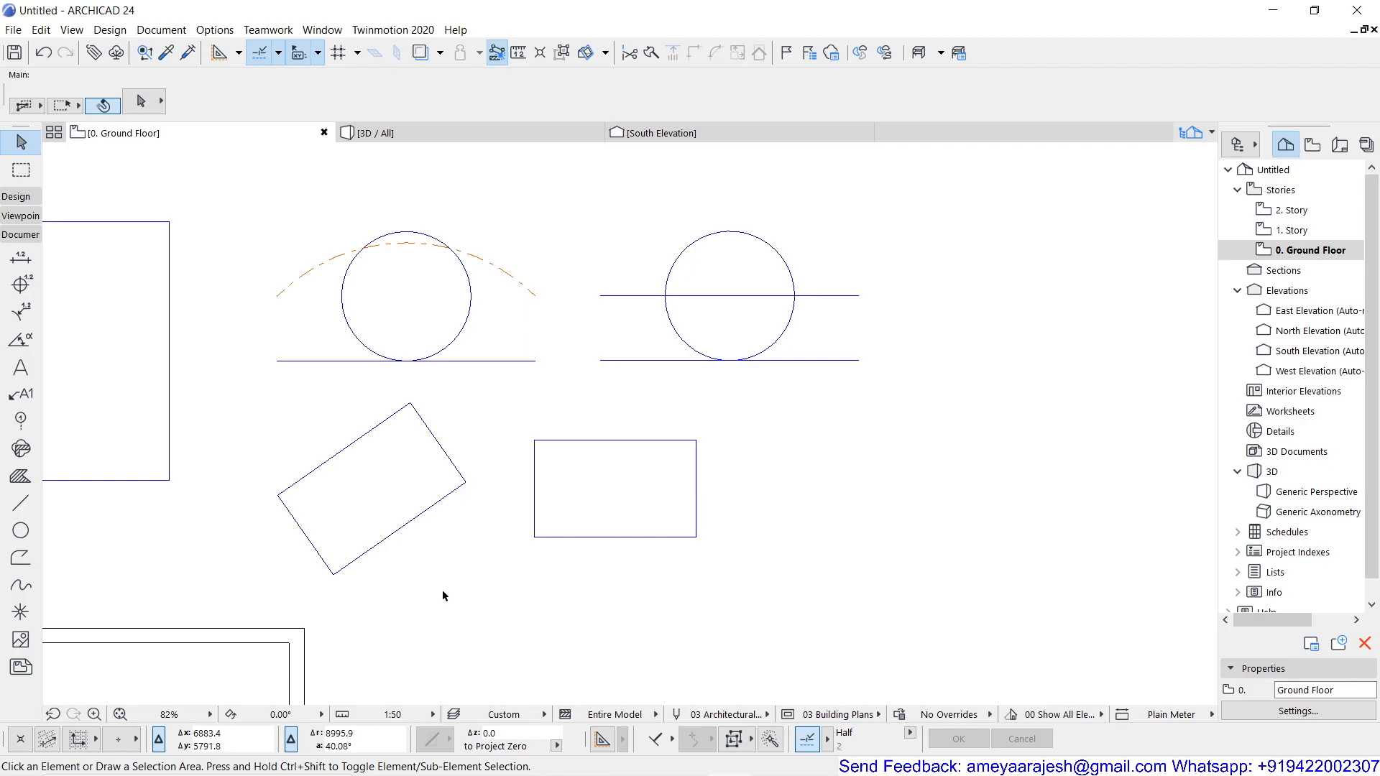
pyautogui.click(416, 519)
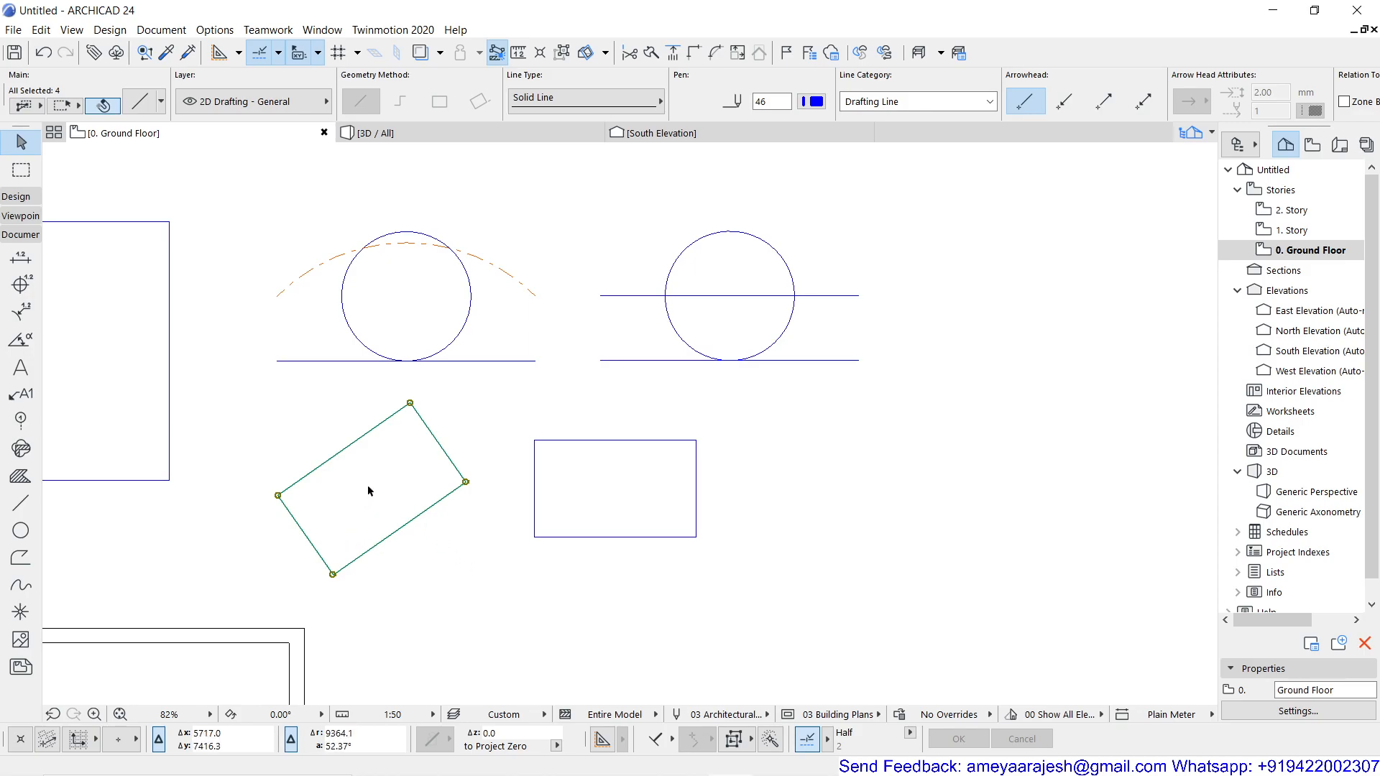
pyautogui.click(39, 30)
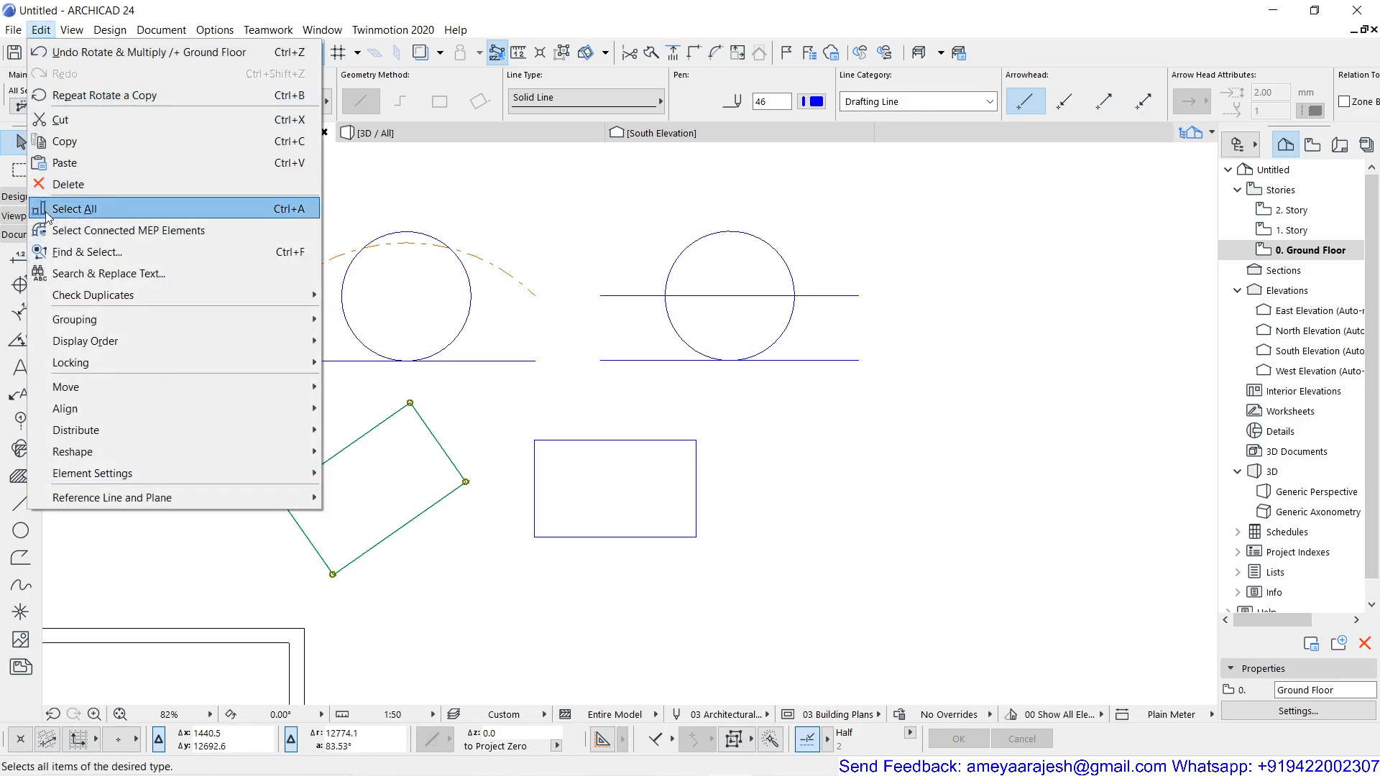
pyautogui.moveTo(157, 386)
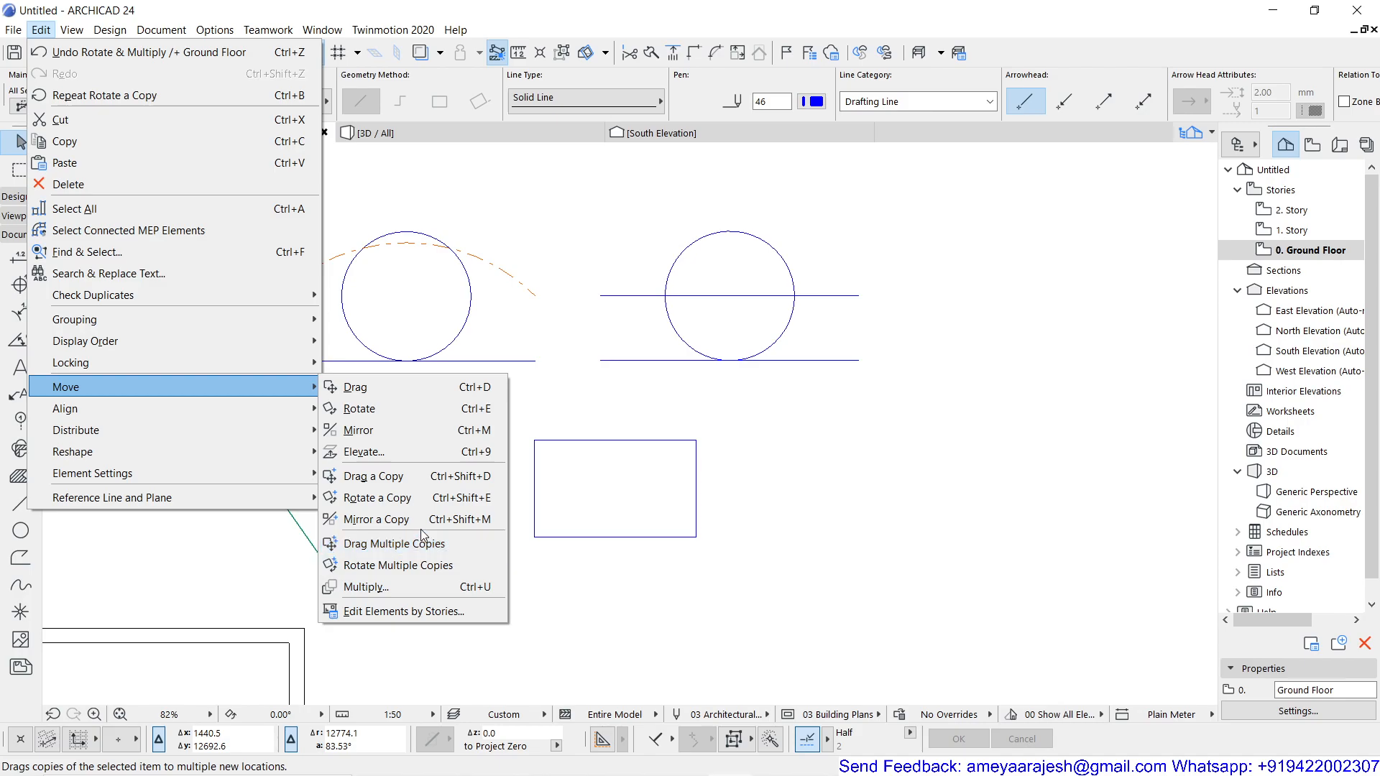
pyautogui.click(412, 430)
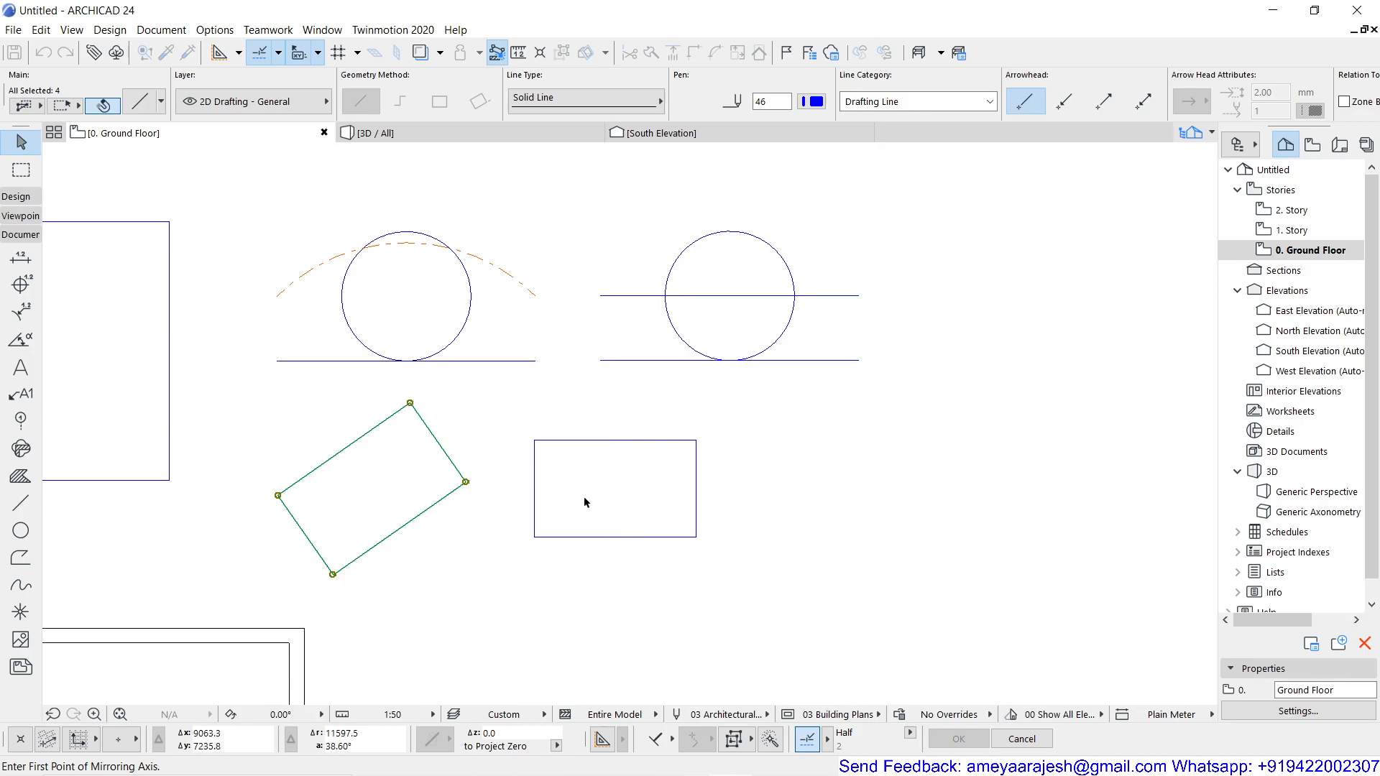
pyautogui.click(615, 440)
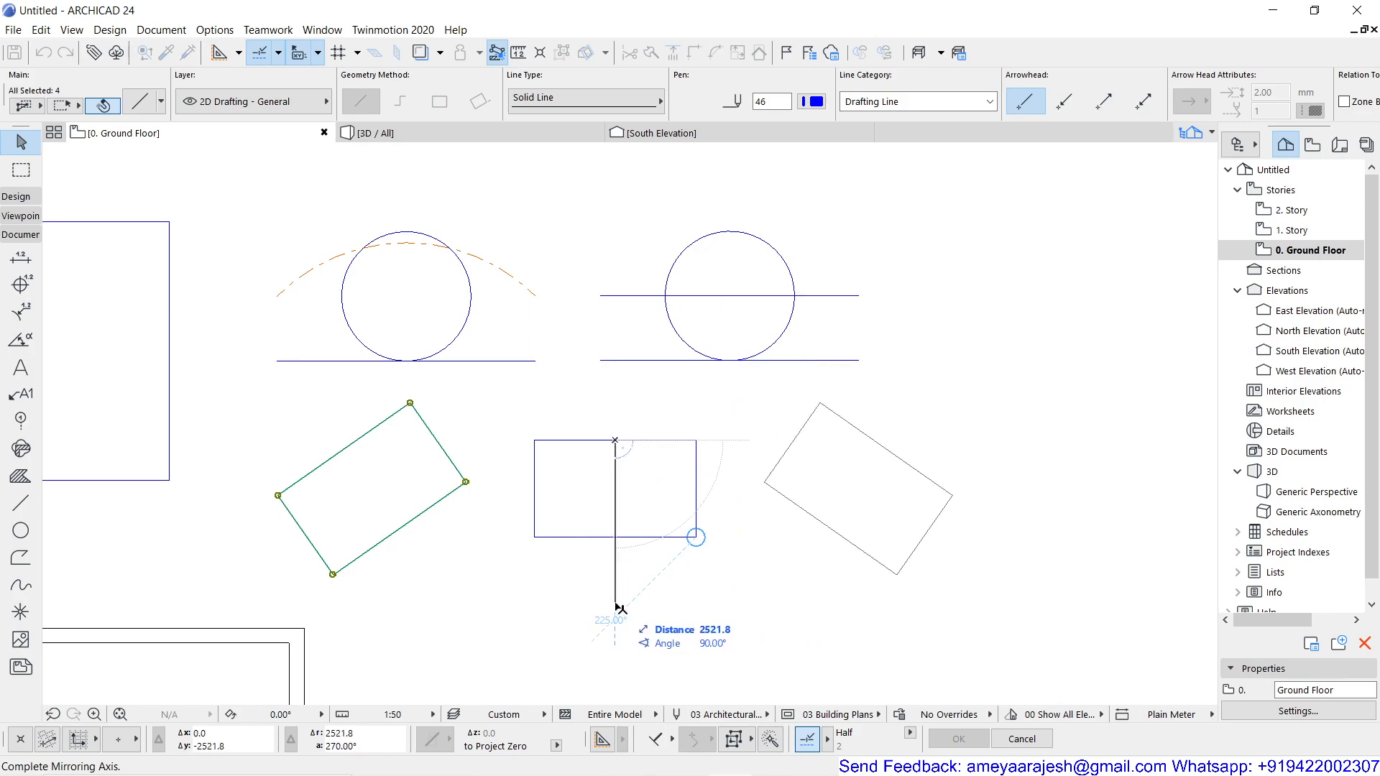
pyautogui.click(616, 536)
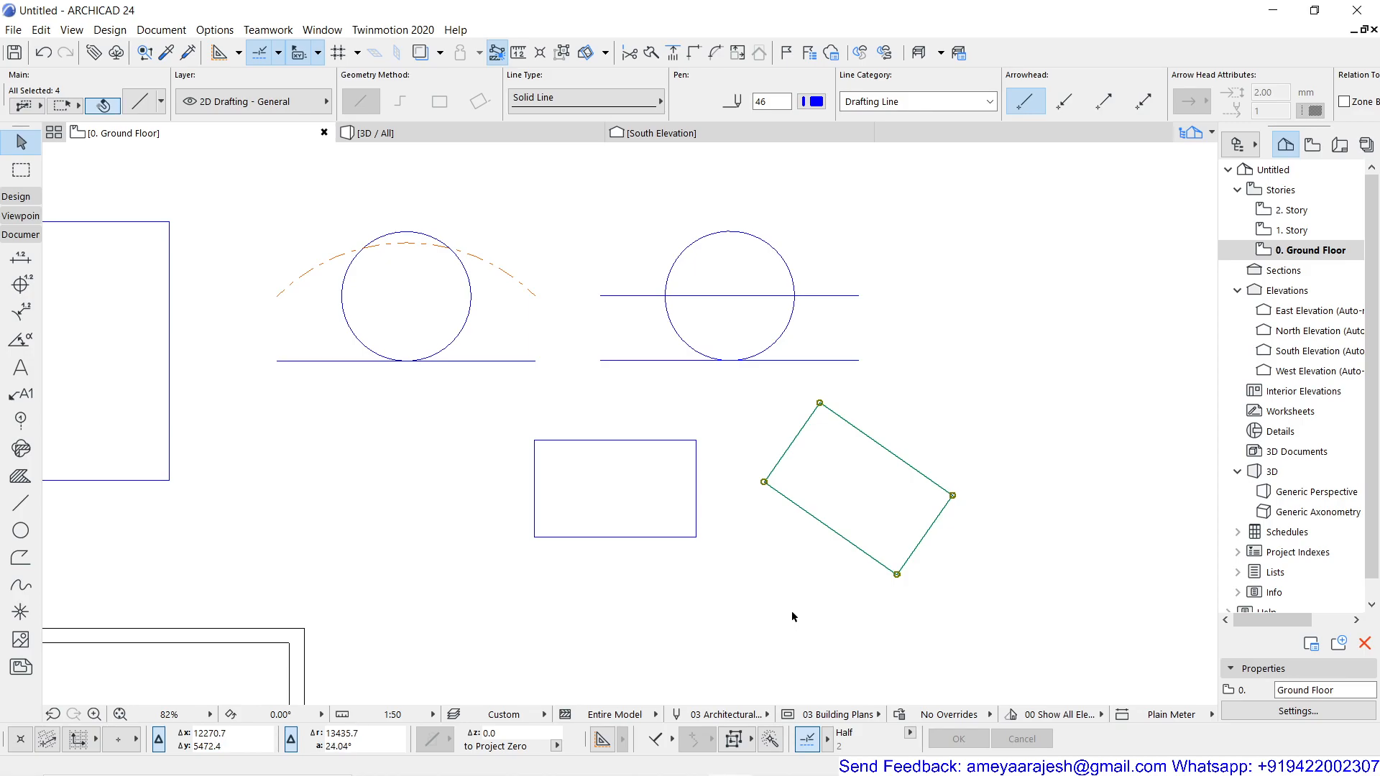
# Mirror a copy of the selected tilted rectangle back across the upright rectangle's vertical centre axis, keeping the original.
pyautogui.hotkey('ctrl', 'shift')
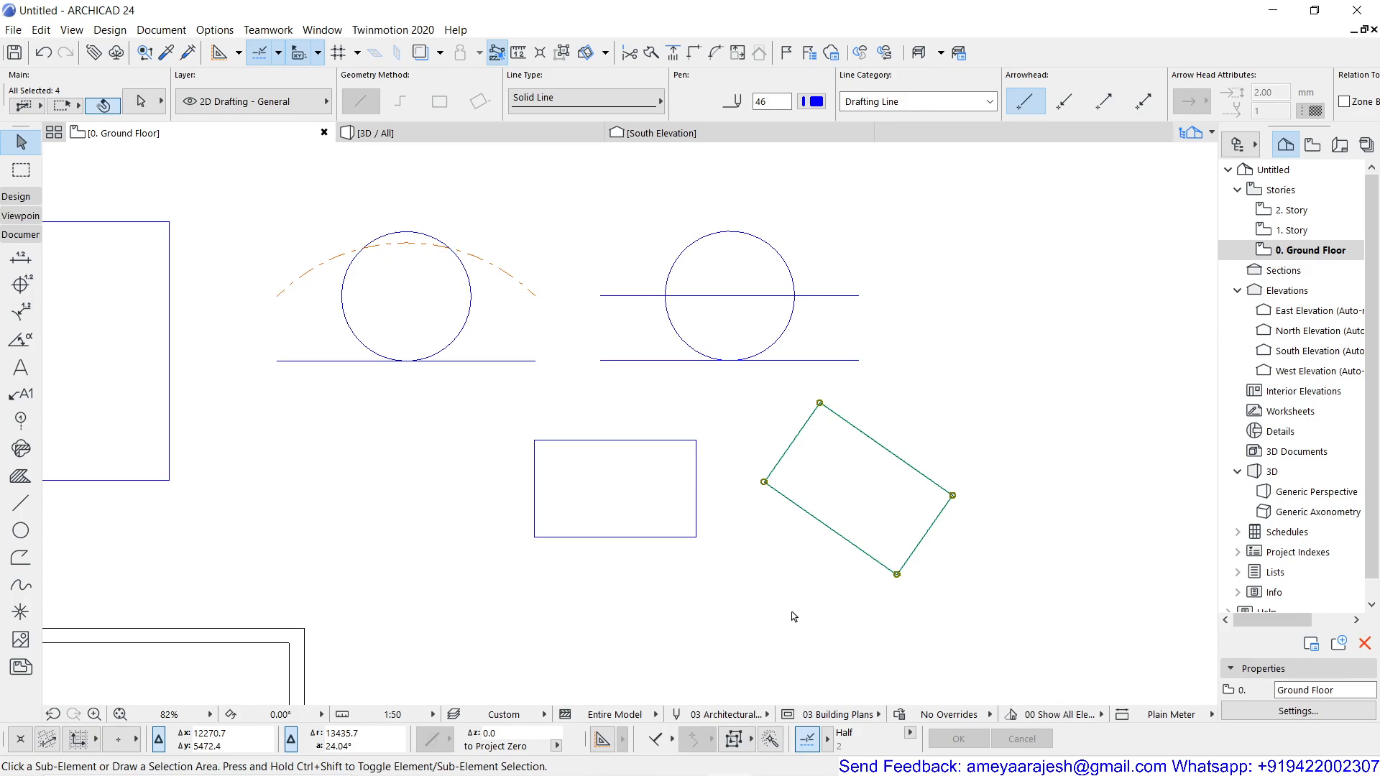
pyautogui.hotkey('ctrl', 'alt', 'm')
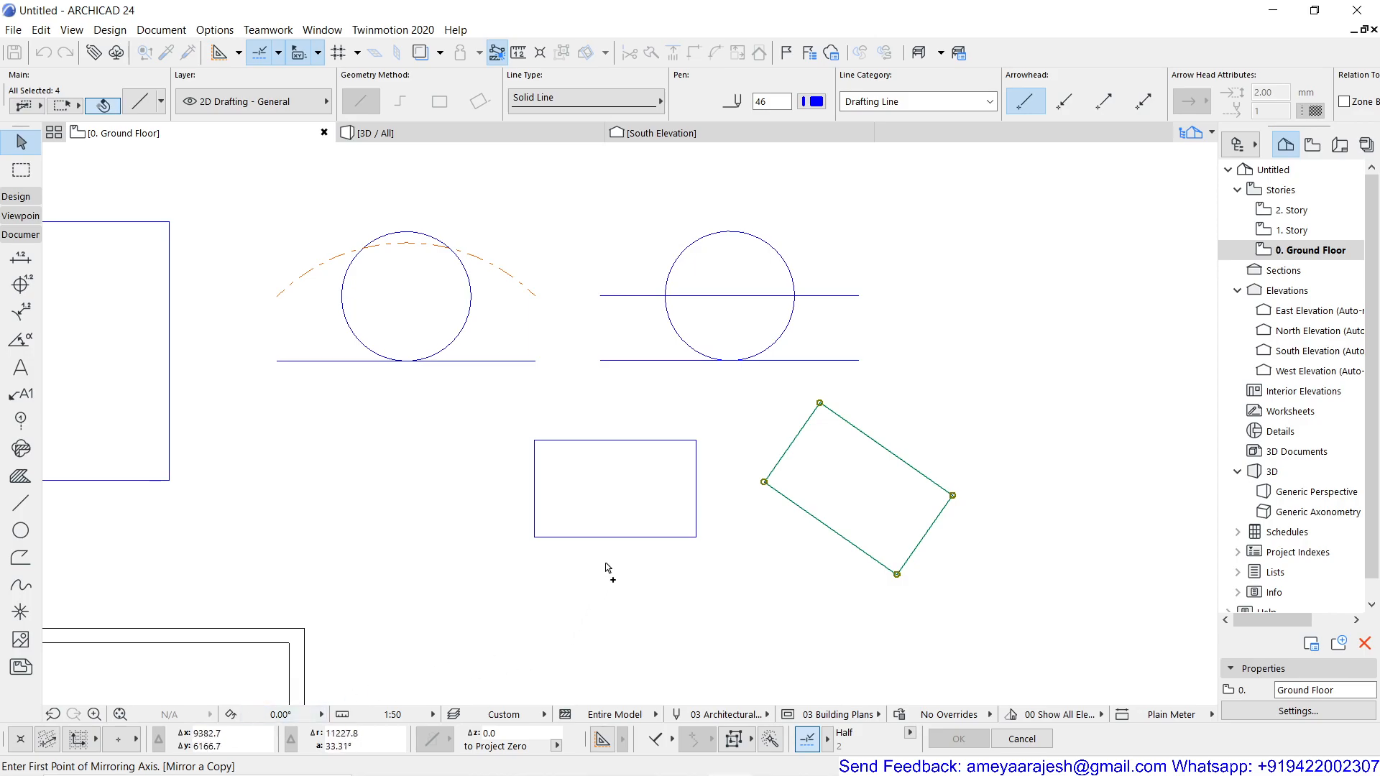
pyautogui.click(615, 537)
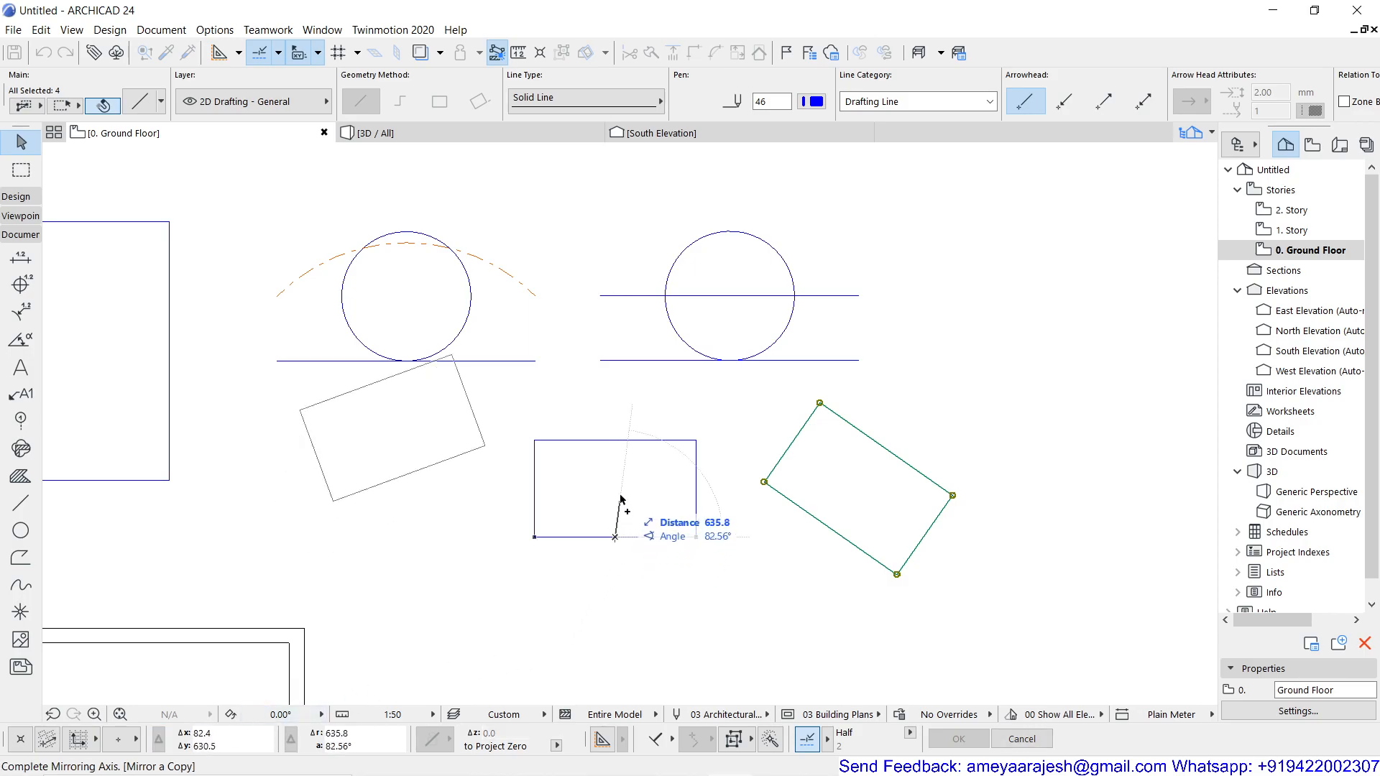
pyautogui.click(616, 447)
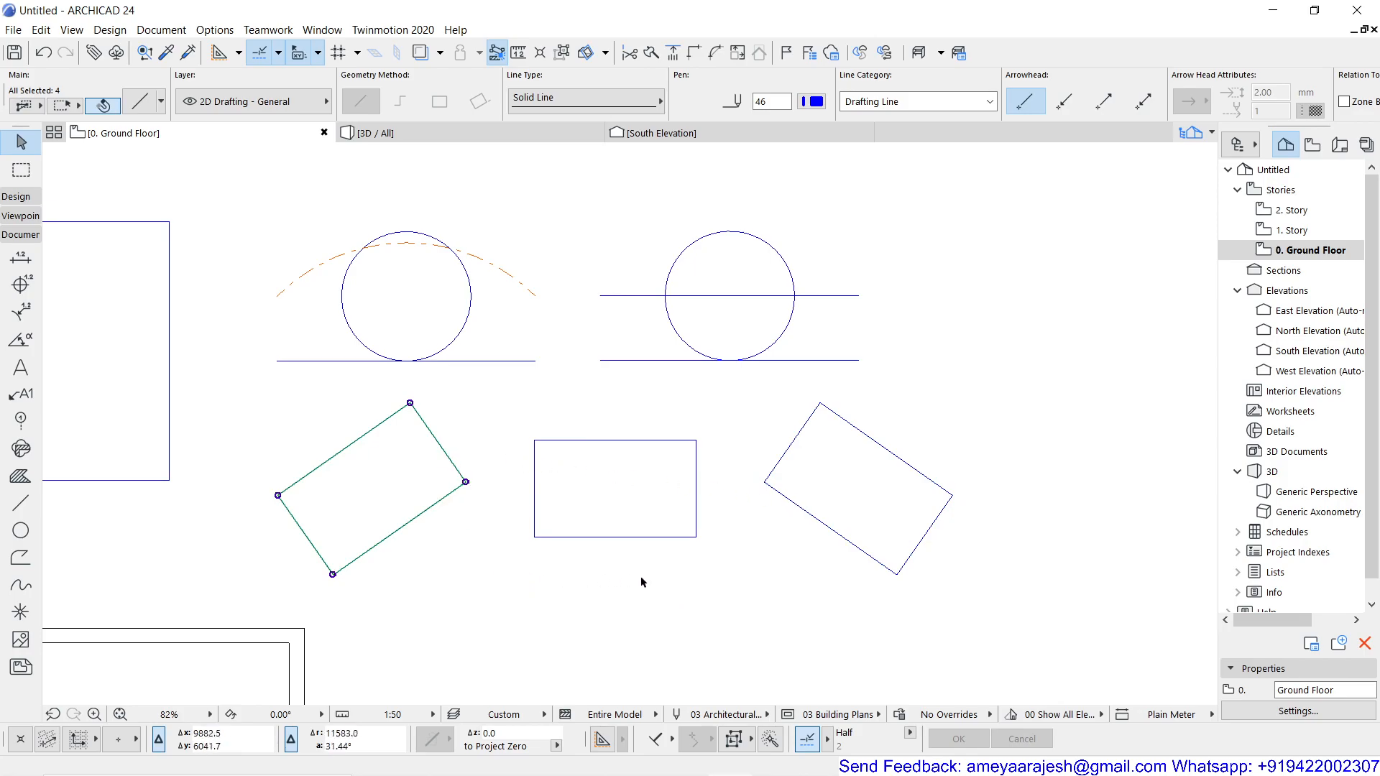
pyautogui.scroll(-2, 580, 581)
pyautogui.scroll(2, 579, 586)
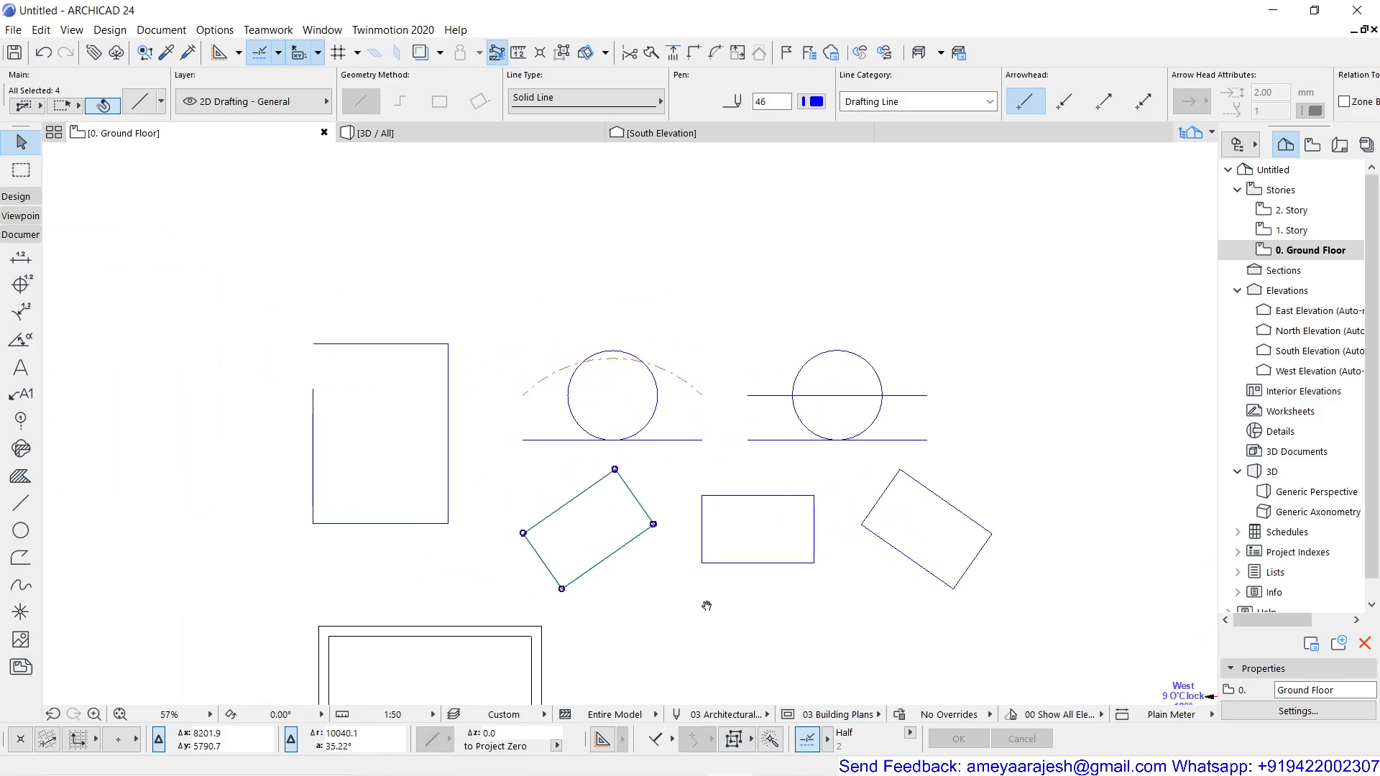
pyautogui.moveTo(666, 602); pyautogui.dragTo(705, 626, button='middle')
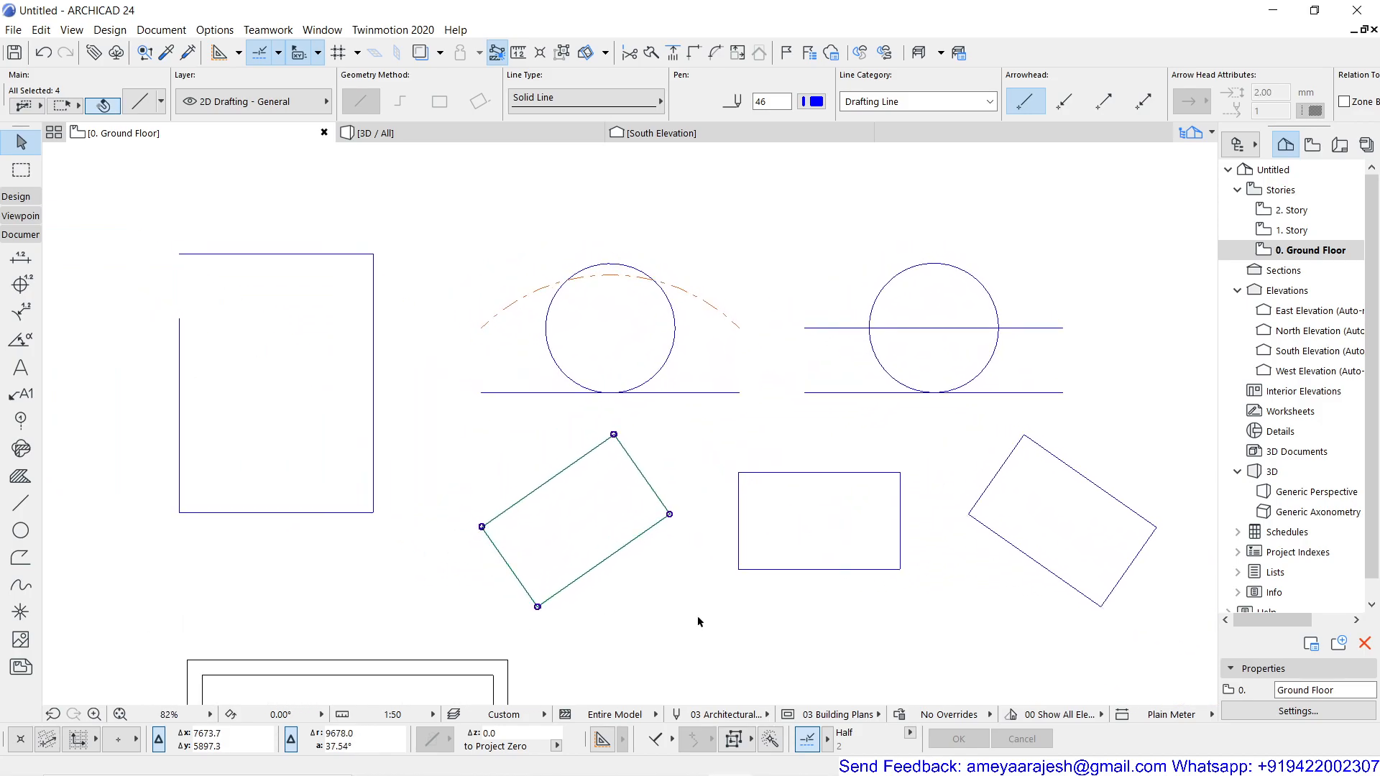